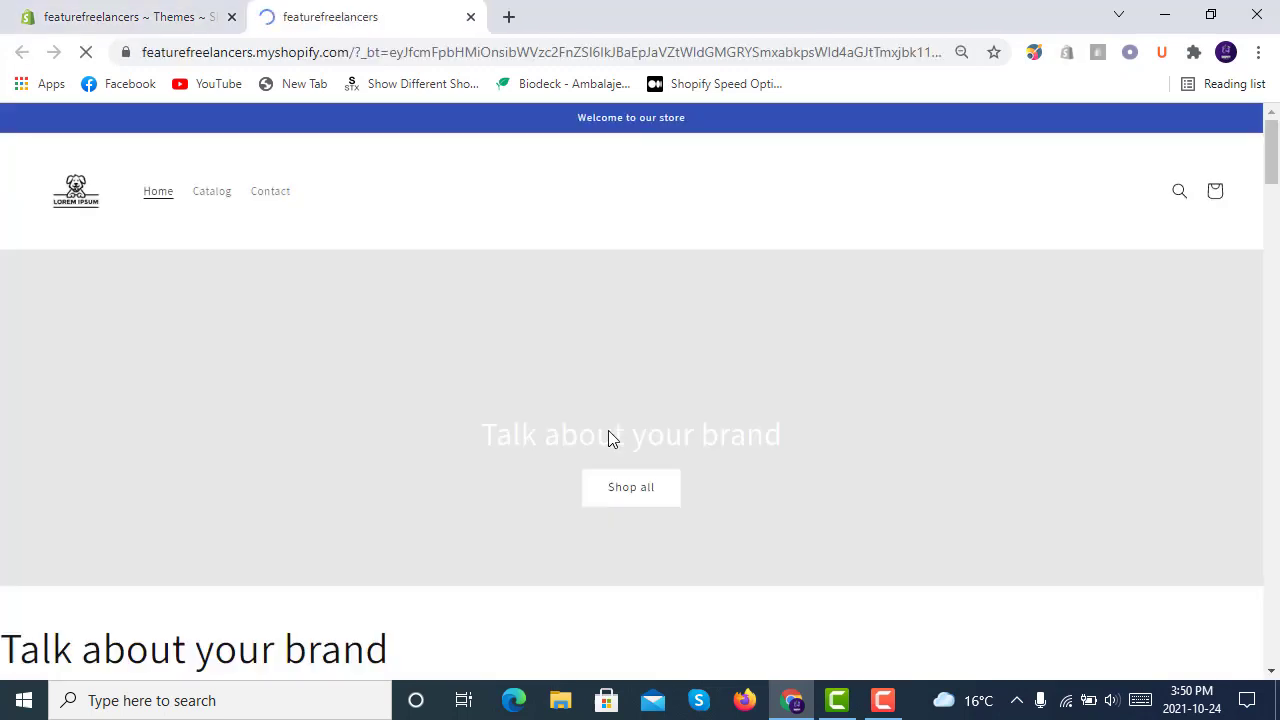
Step: Scroll the storefront to its footer and highlight the 'Powered by Shopify' credit
{"action": "scroll", "coordinate": [620, 440], "scroll_direction": "down", "scroll_amount": 5}
{"action": "scroll", "coordinate": [632, 441], "scroll_direction": "down", "scroll_amount": 5}
{"action": "scroll", "coordinate": [632, 441], "scroll_direction": "down", "scroll_amount": 5}
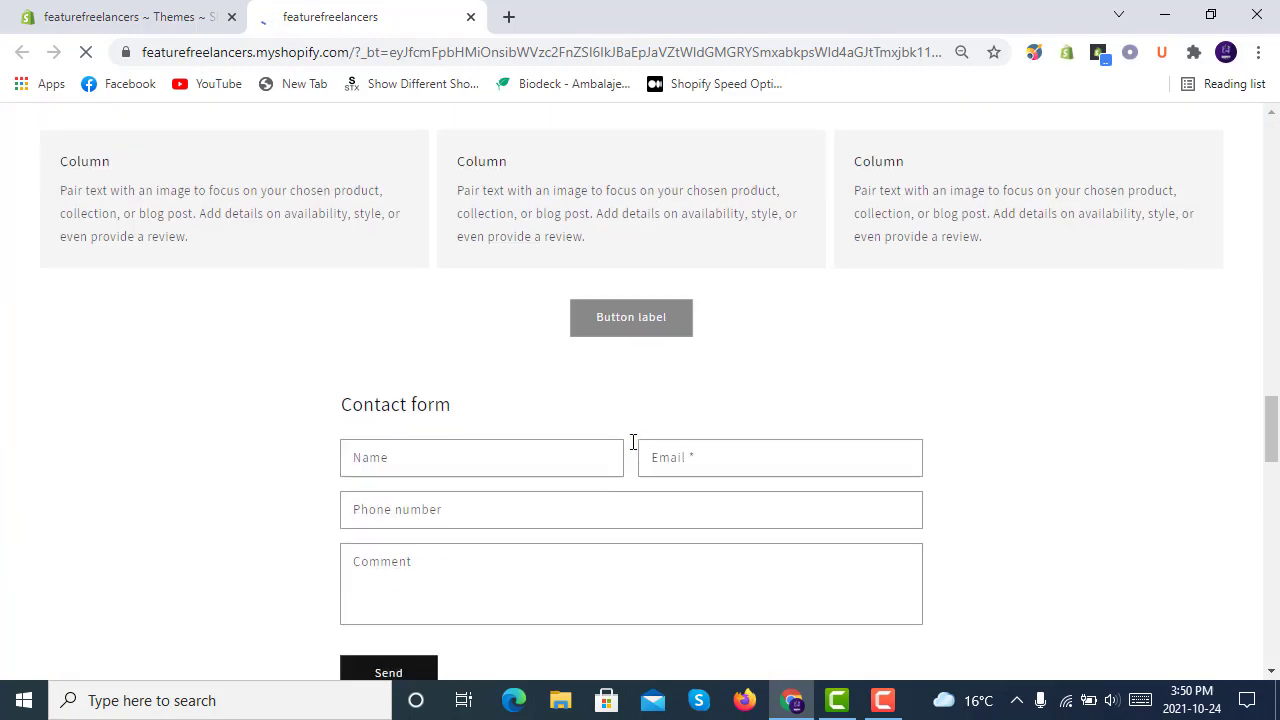
{"action": "scroll", "coordinate": [632, 441], "scroll_direction": "down", "scroll_amount": 5}
{"action": "scroll", "coordinate": [632, 441], "scroll_direction": "down", "scroll_amount": 5}
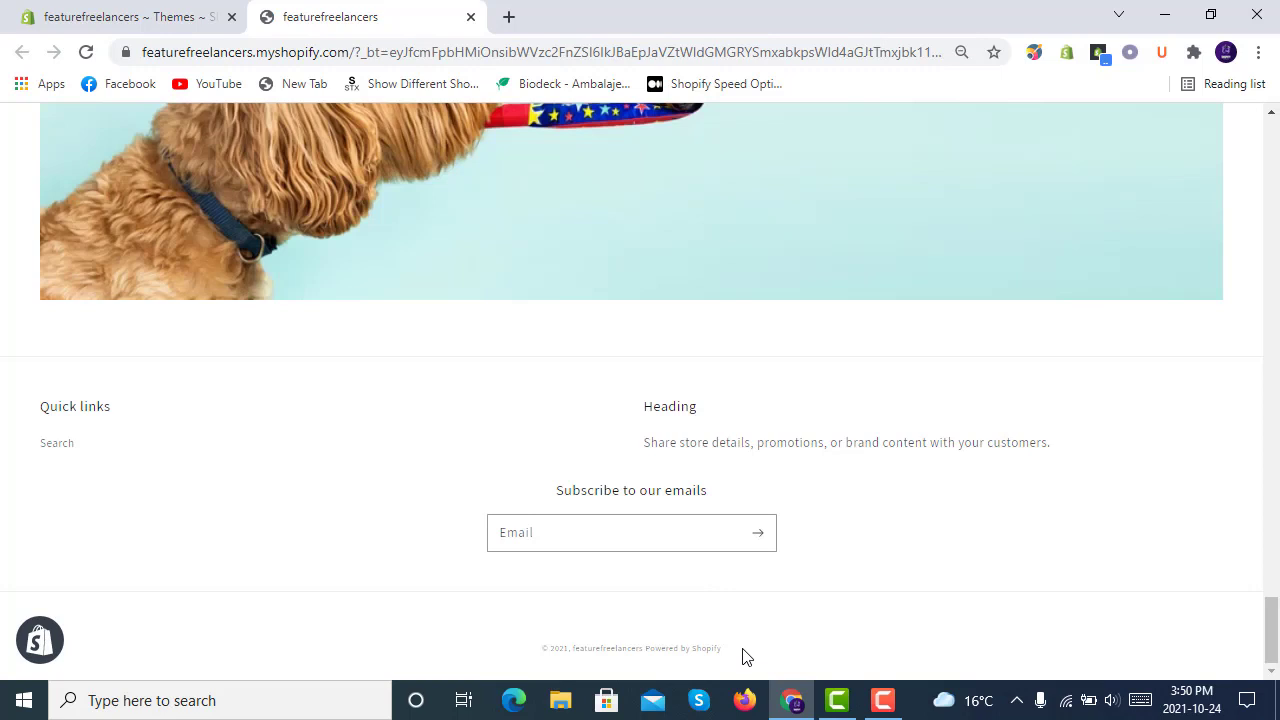
{"action": "left_click_drag", "start_coordinate": [721, 649], "coordinate": [643, 650]}
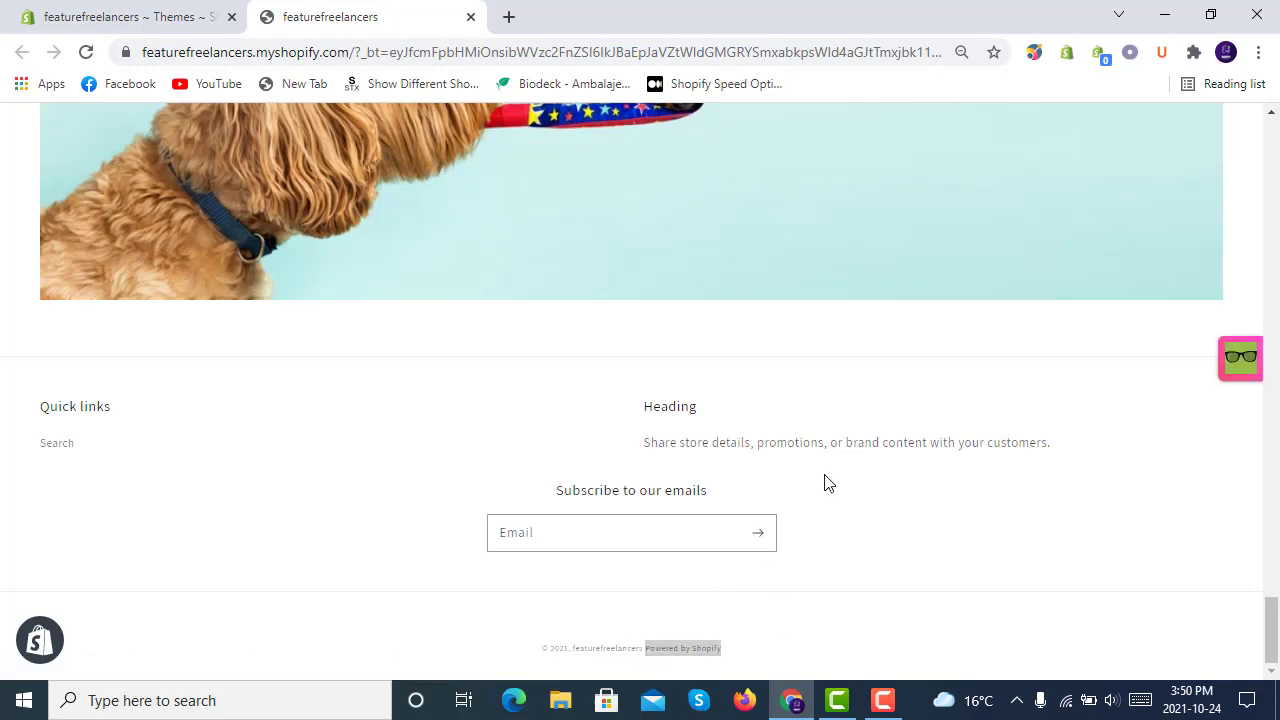
Step: Reset the browser page zoom to 100%
{"action": "left_click", "coordinate": [1258, 52]}
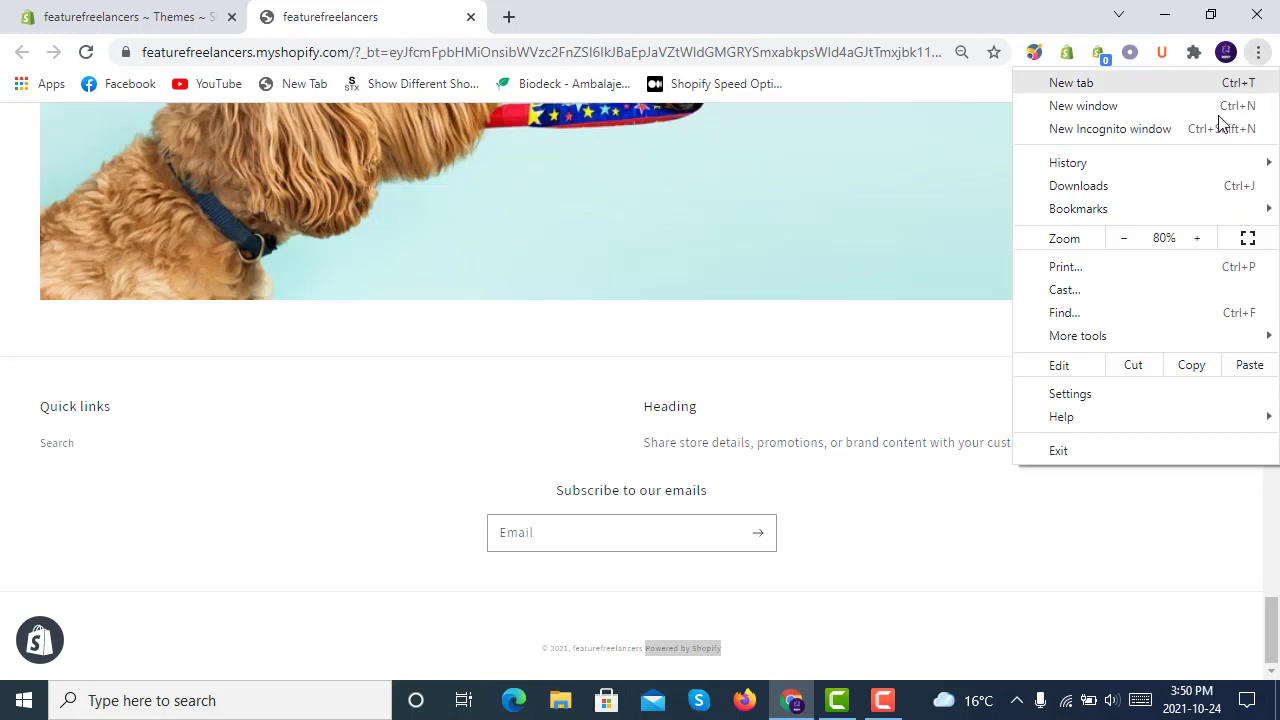
{"action": "left_click", "coordinate": [1210, 240]}
{"action": "left_click", "coordinate": [849, 546]}
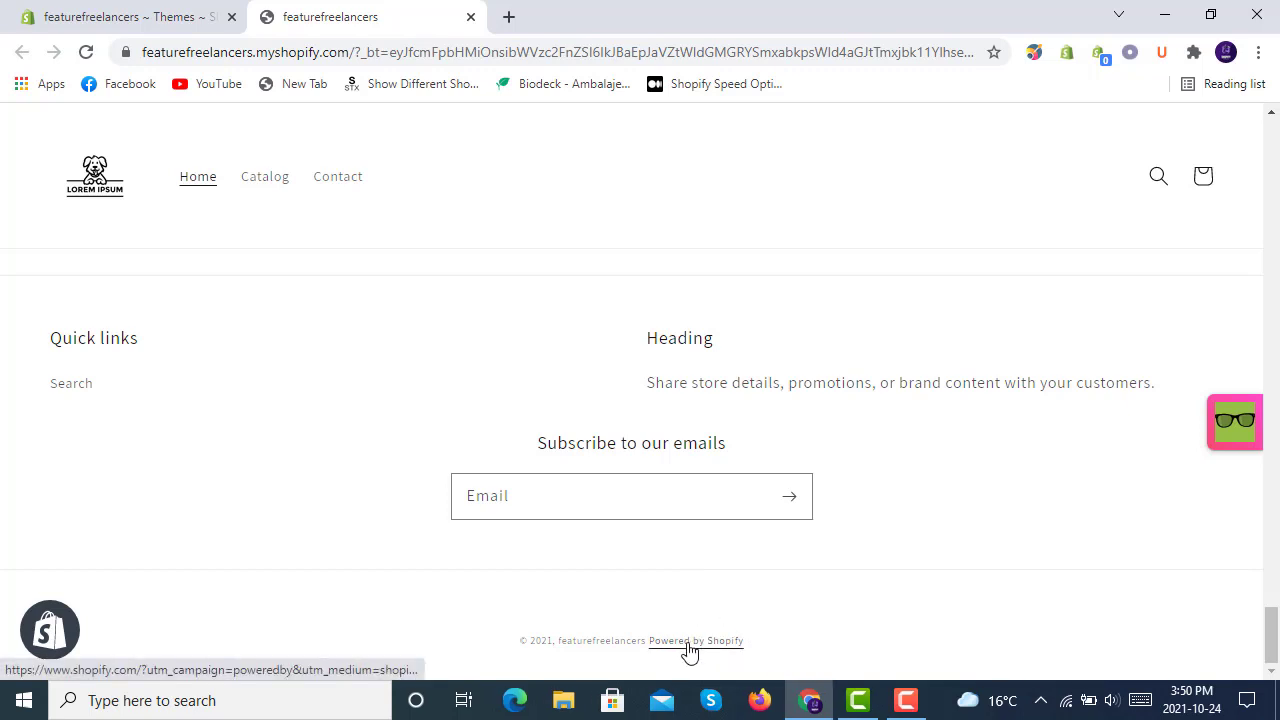
Step: Start customizing the Dawn theme and scroll its preview down to the footer
{"action": "left_click", "coordinate": [158, 20]}
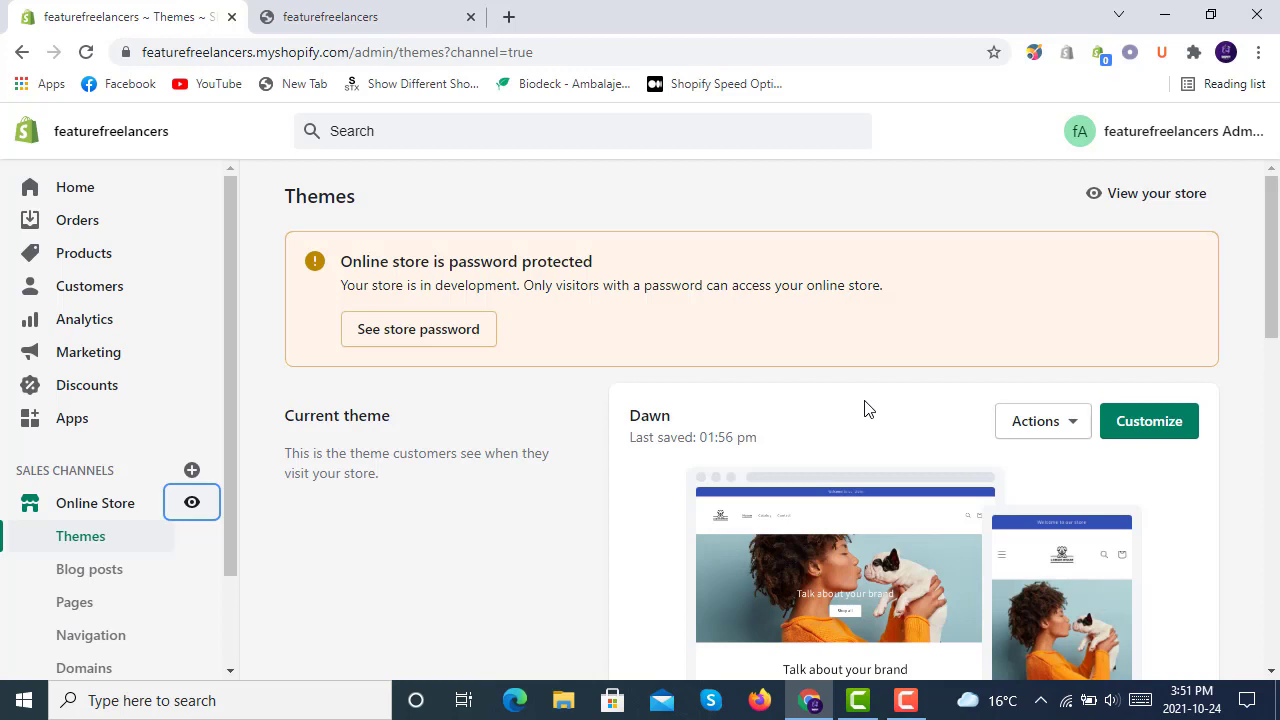
{"action": "left_click", "coordinate": [1150, 427]}
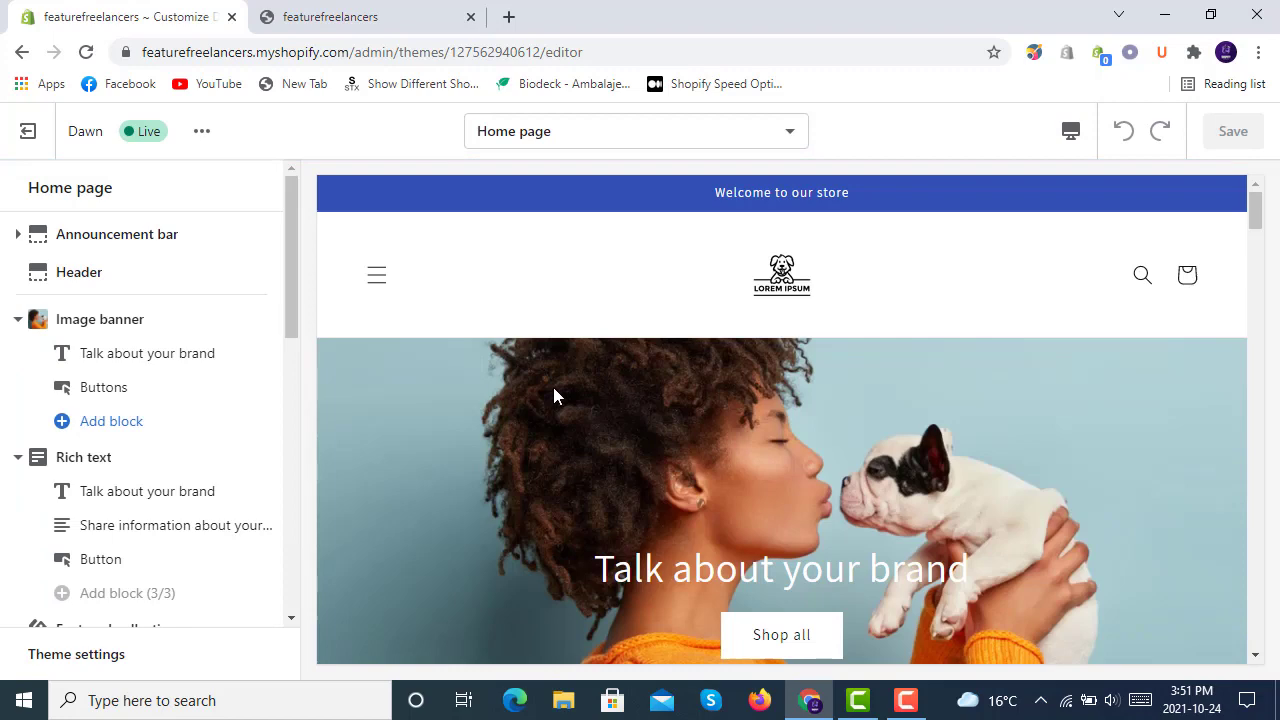
{"action": "scroll", "coordinate": [553, 394], "scroll_direction": "down", "scroll_amount": 5}
{"action": "scroll", "coordinate": [549, 408], "scroll_direction": "down", "scroll_amount": 5}
{"action": "scroll", "coordinate": [548, 408], "scroll_direction": "down", "scroll_amount": 5}
{"action": "scroll", "coordinate": [548, 403], "scroll_direction": "down", "scroll_amount": 5}
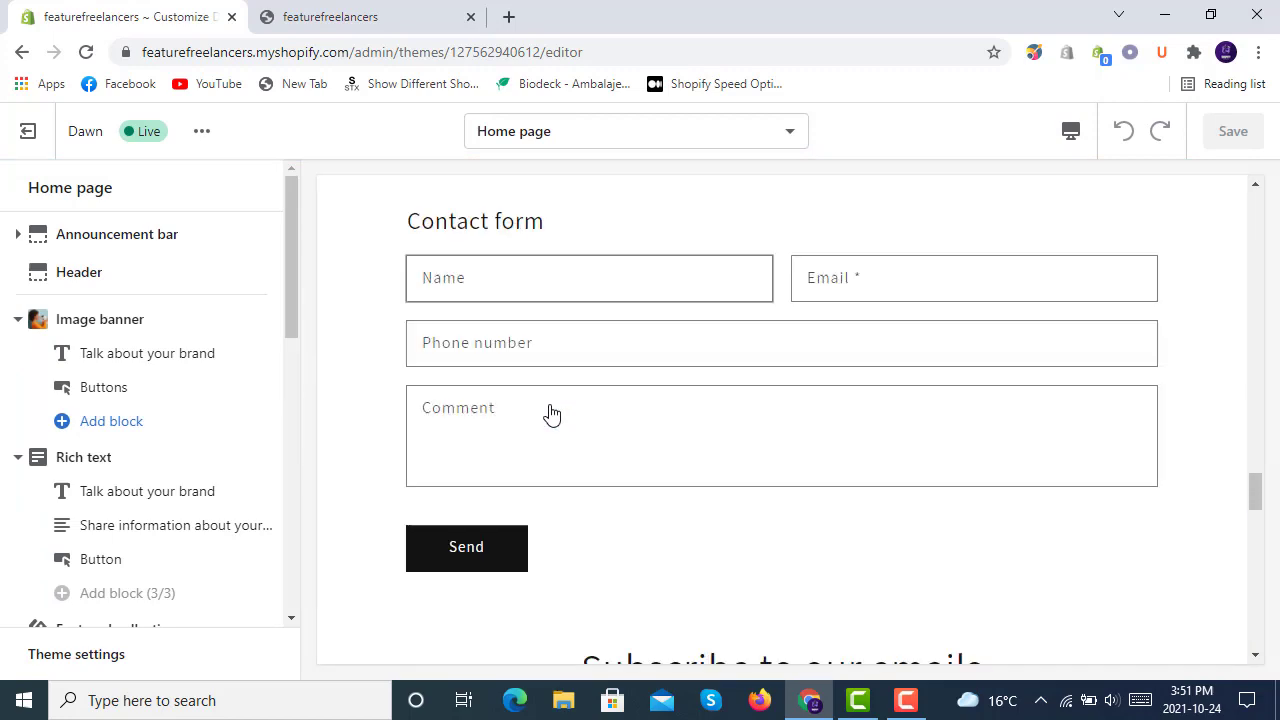
{"action": "scroll", "coordinate": [548, 405], "scroll_direction": "down", "scroll_amount": 5}
{"action": "scroll", "coordinate": [550, 408], "scroll_direction": "down", "scroll_amount": 5}
{"action": "scroll", "coordinate": [556, 413], "scroll_direction": "down", "scroll_amount": 5}
{"action": "scroll", "coordinate": [558, 413], "scroll_direction": "down", "scroll_amount": 2}
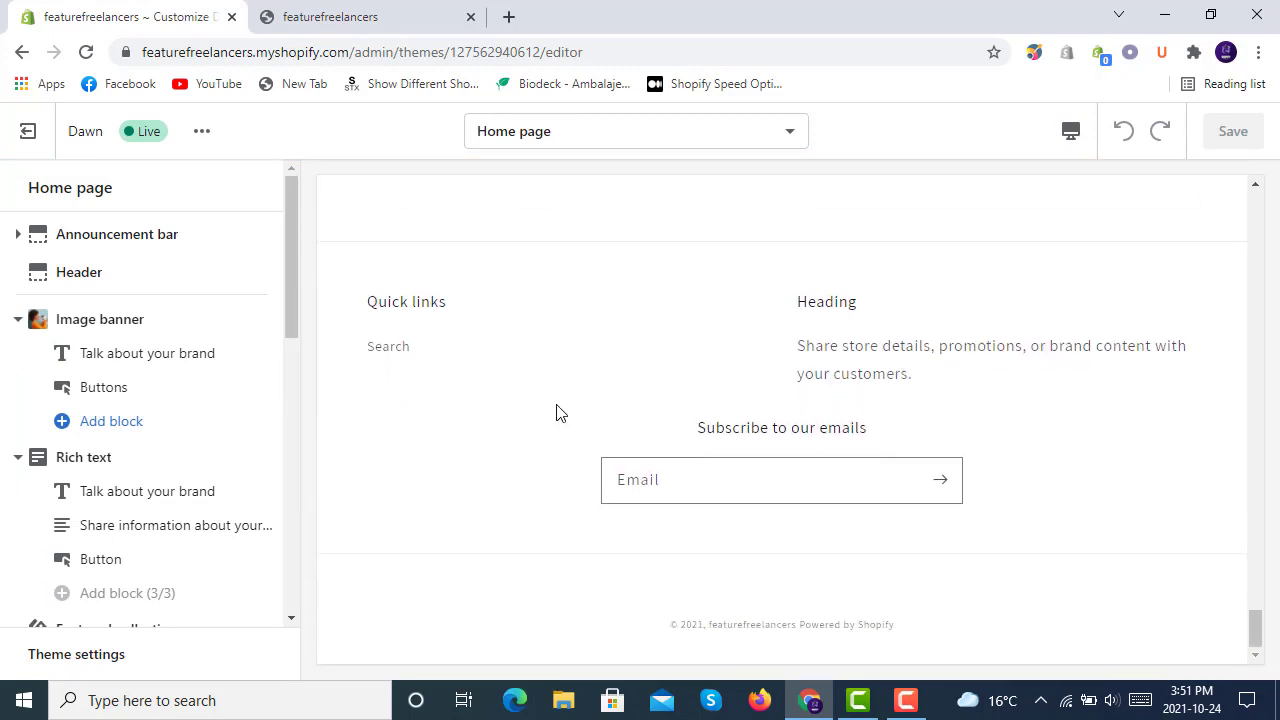
Step: Highlight the preview's 'Powered by Shopify' credit, then deselect it and scroll the sidebar toward Footer
{"action": "left_click_drag", "start_coordinate": [912, 624], "coordinate": [800, 622]}
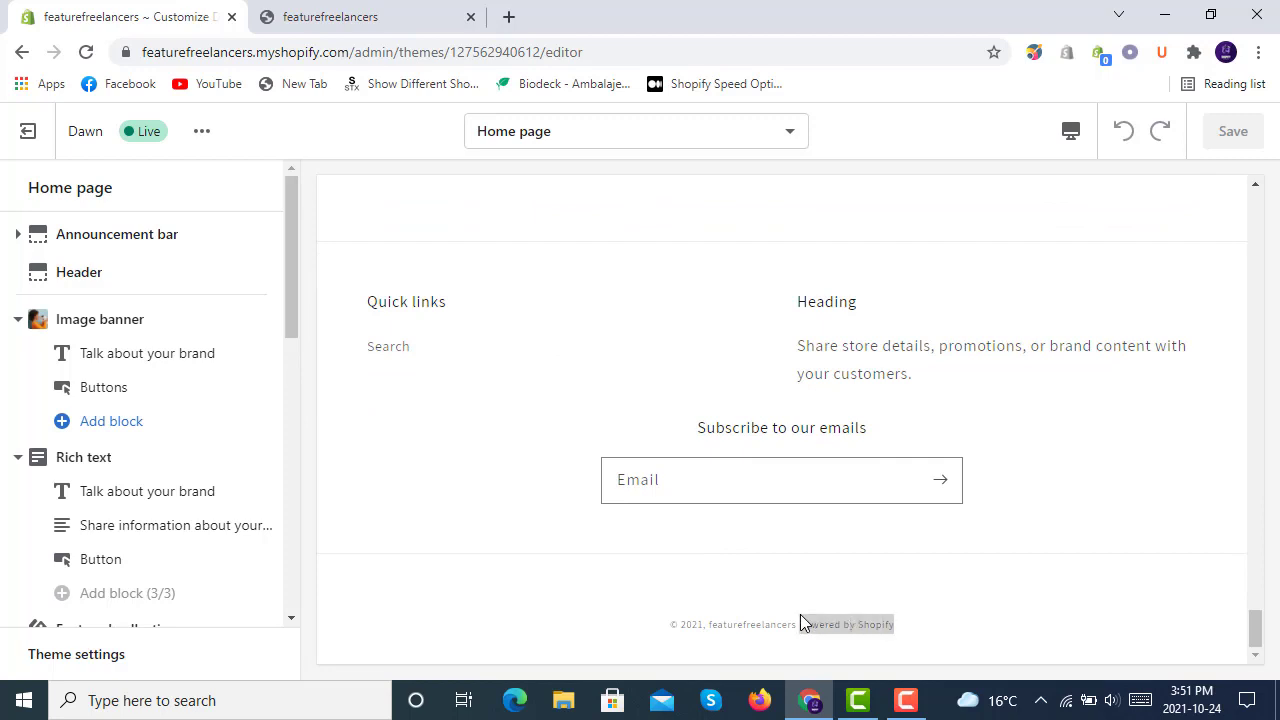
{"action": "left_click", "coordinate": [850, 573]}
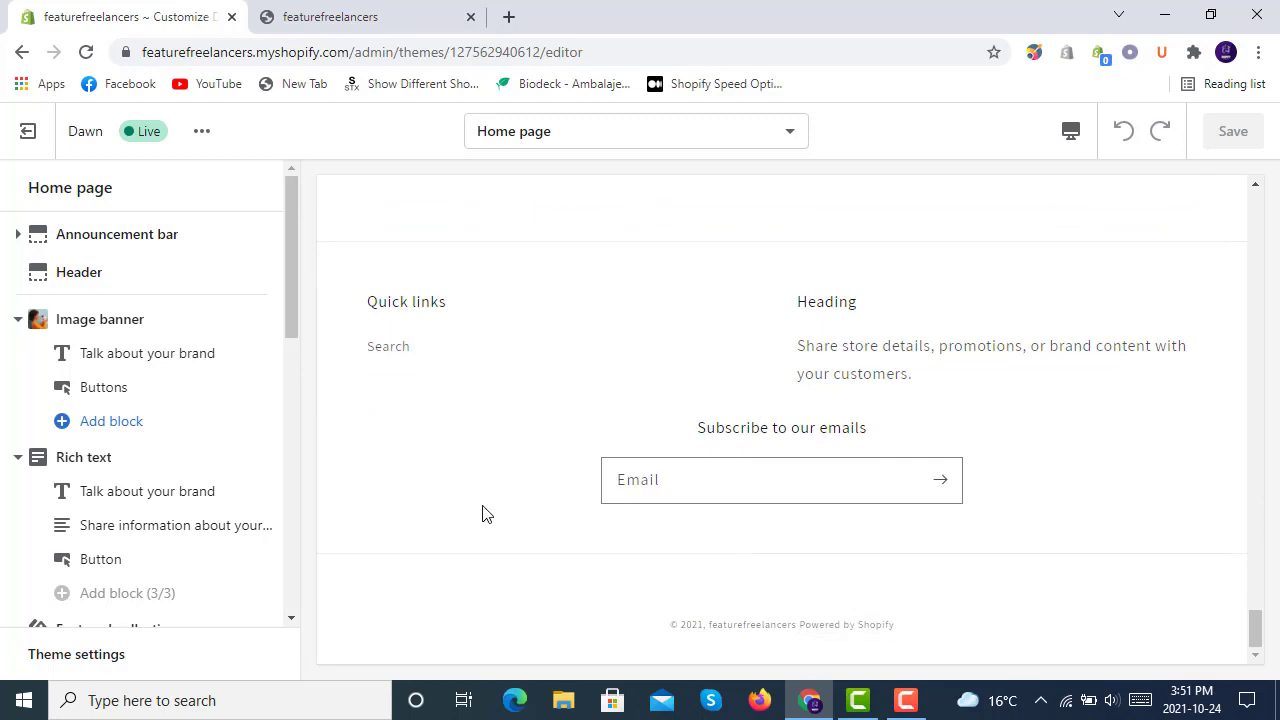
{"action": "scroll", "coordinate": [145, 491], "scroll_direction": "down", "scroll_amount": 10}
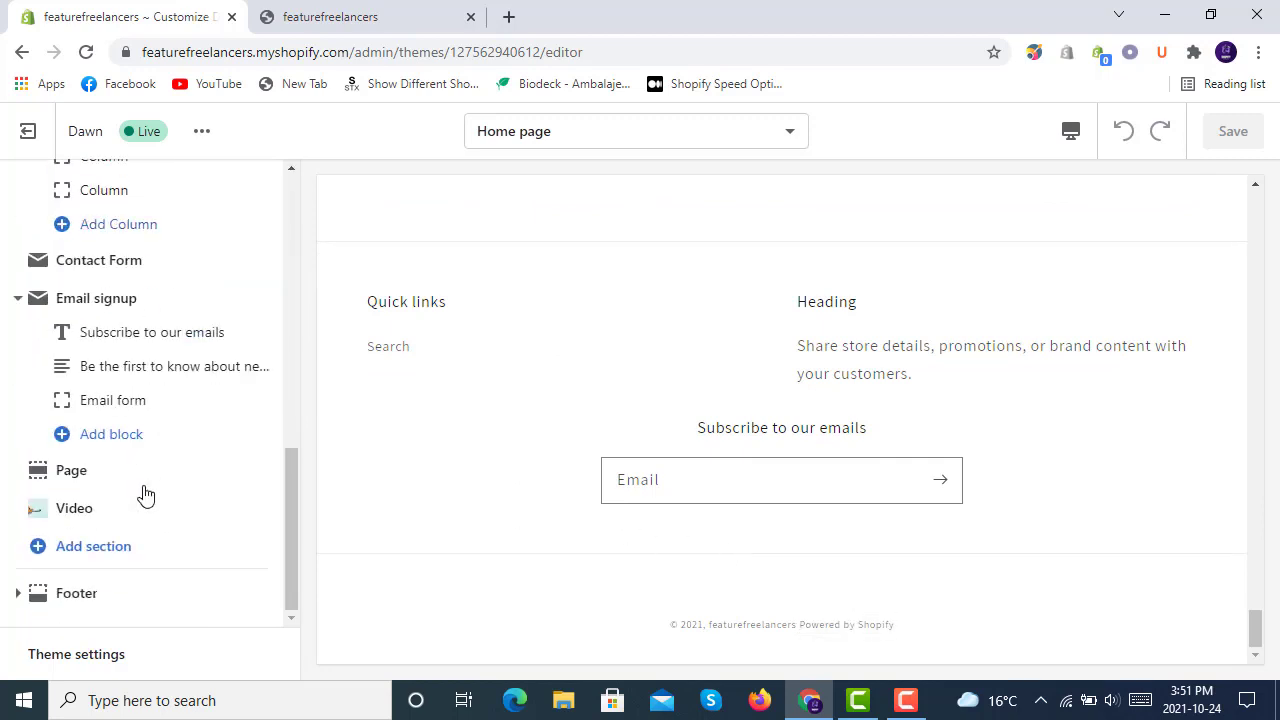
Step: Open the Footer section's settings and browse through them
{"action": "left_click", "coordinate": [150, 600]}
{"action": "scroll", "coordinate": [167, 428], "scroll_direction": "down", "scroll_amount": 3}
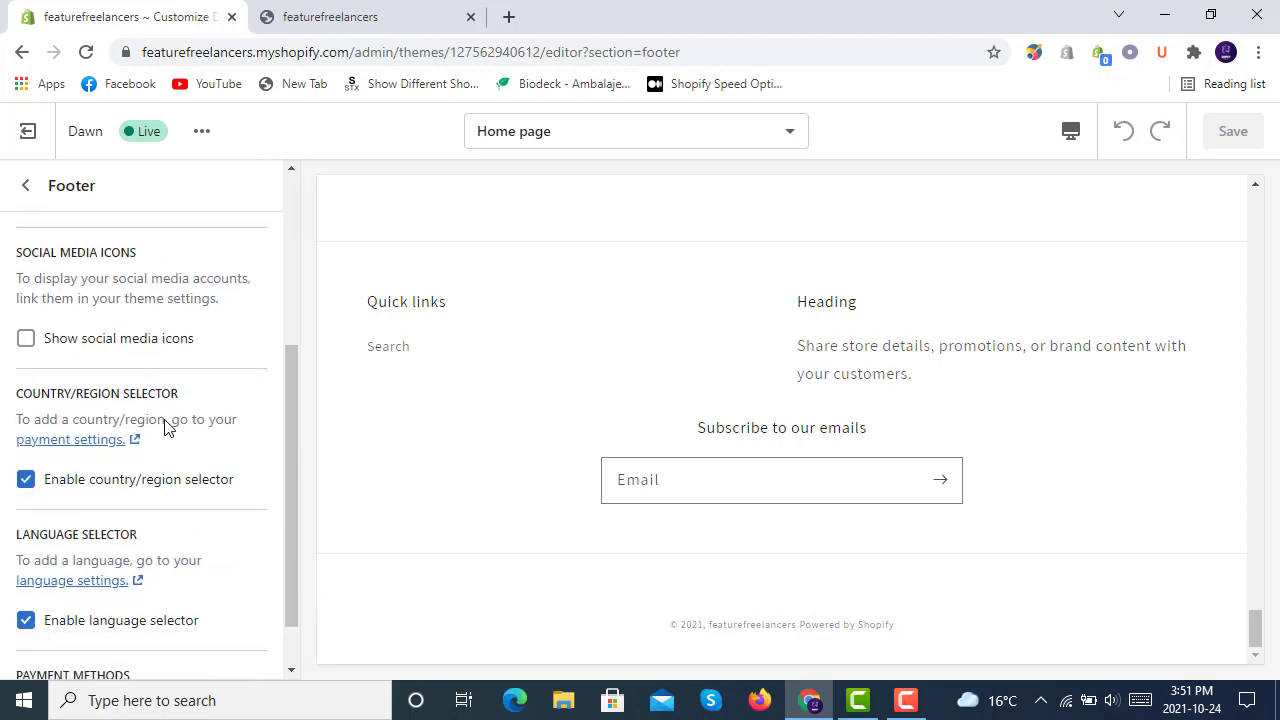
{"action": "scroll", "coordinate": [167, 428], "scroll_direction": "down", "scroll_amount": 1}
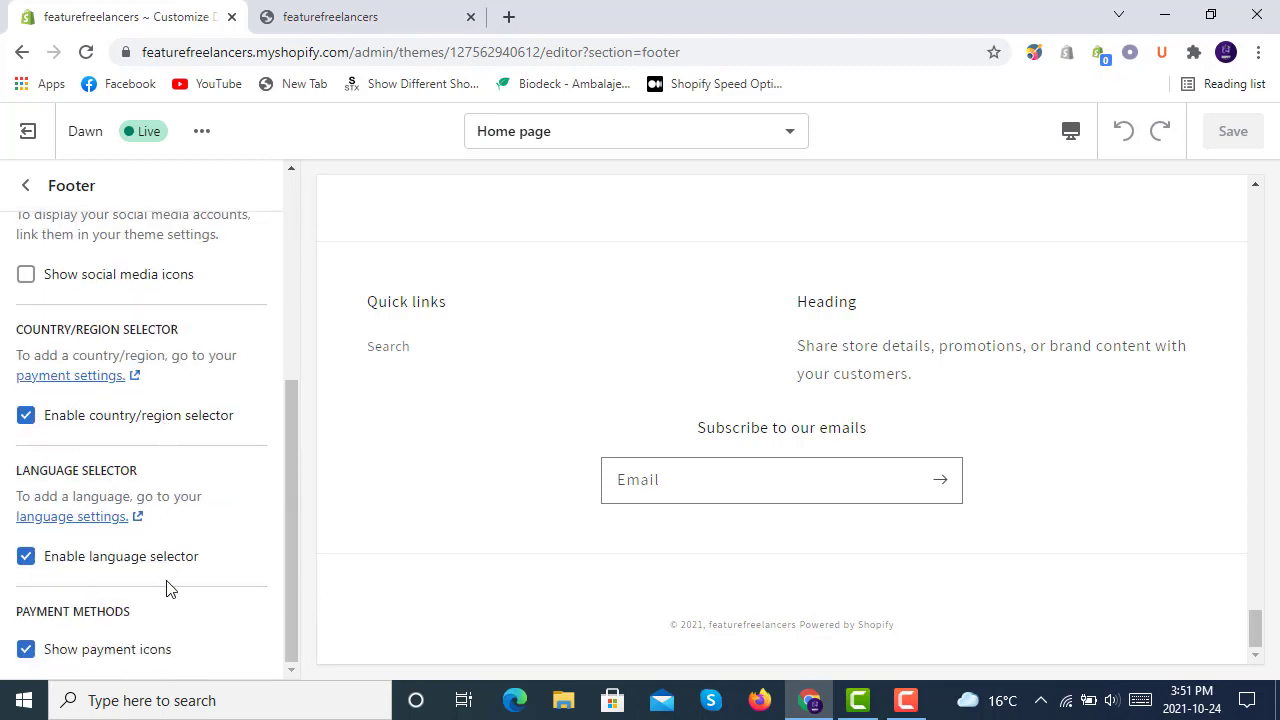
{"action": "scroll", "coordinate": [180, 548], "scroll_direction": "up", "scroll_amount": 1}
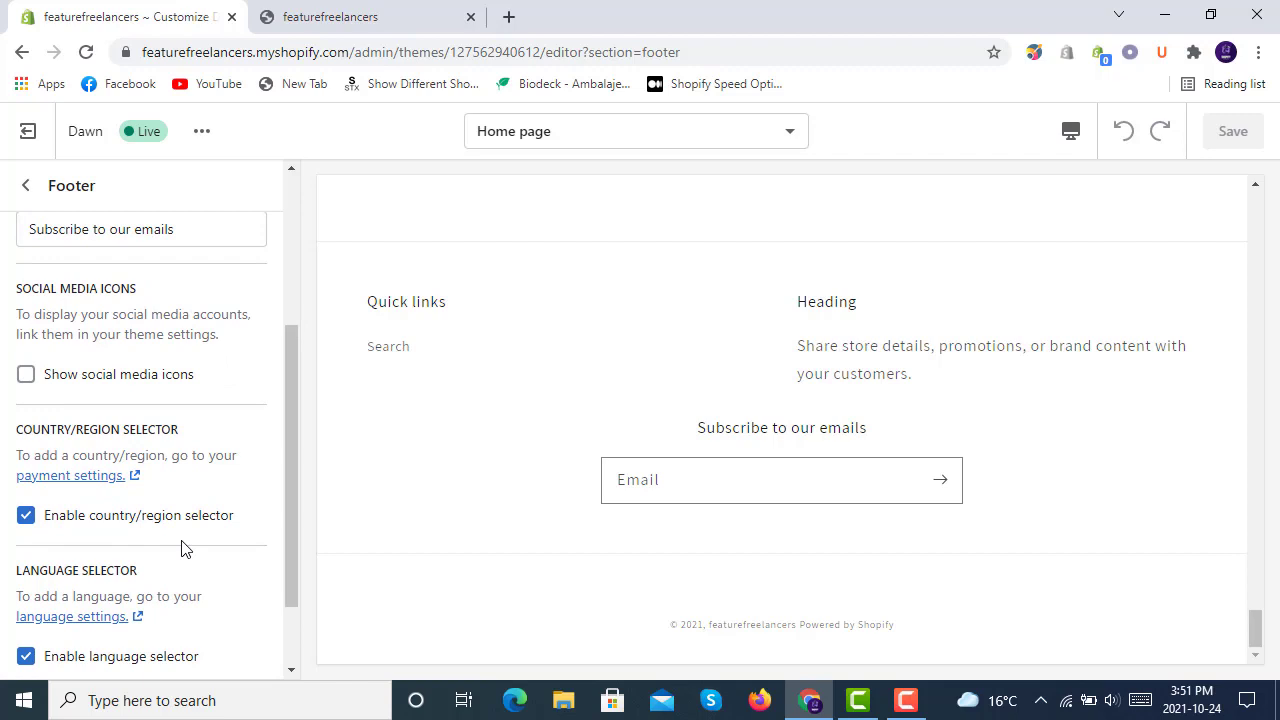
{"action": "scroll", "coordinate": [182, 545], "scroll_direction": "up", "scroll_amount": 2}
{"action": "scroll", "coordinate": [183, 545], "scroll_direction": "up", "scroll_amount": 1}
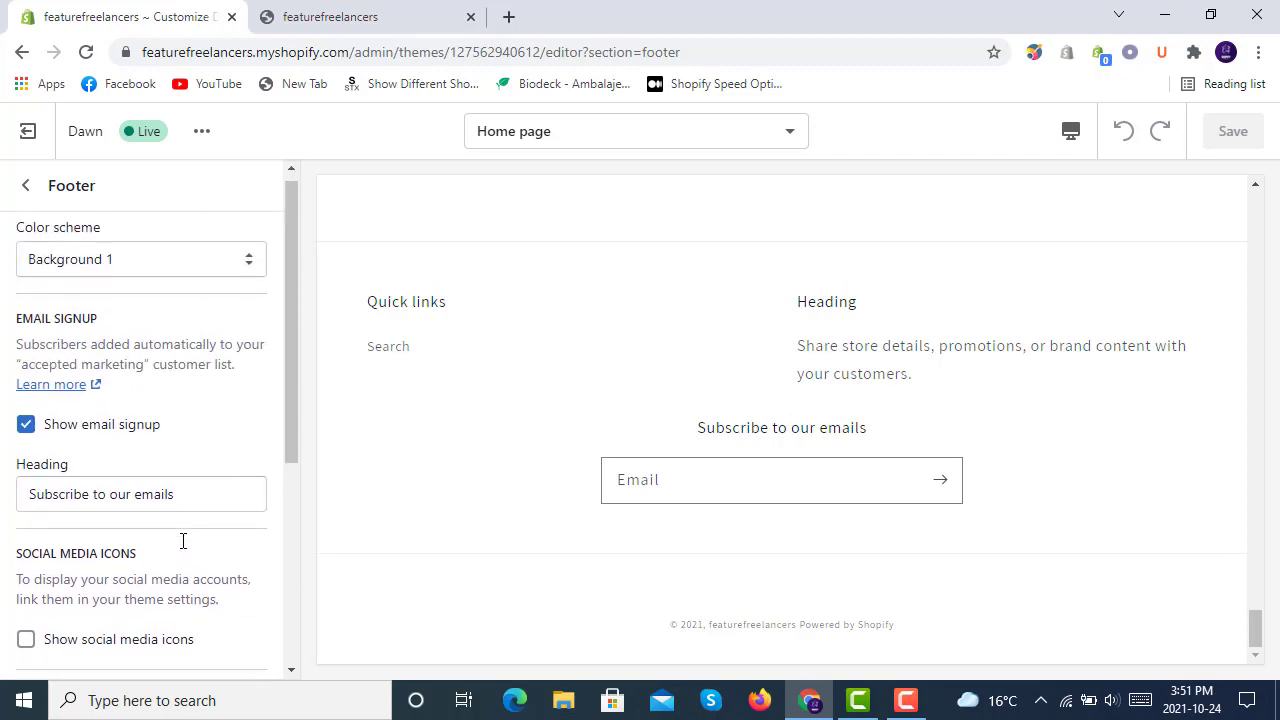
{"action": "scroll", "coordinate": [183, 540], "scroll_direction": "down", "scroll_amount": 4}
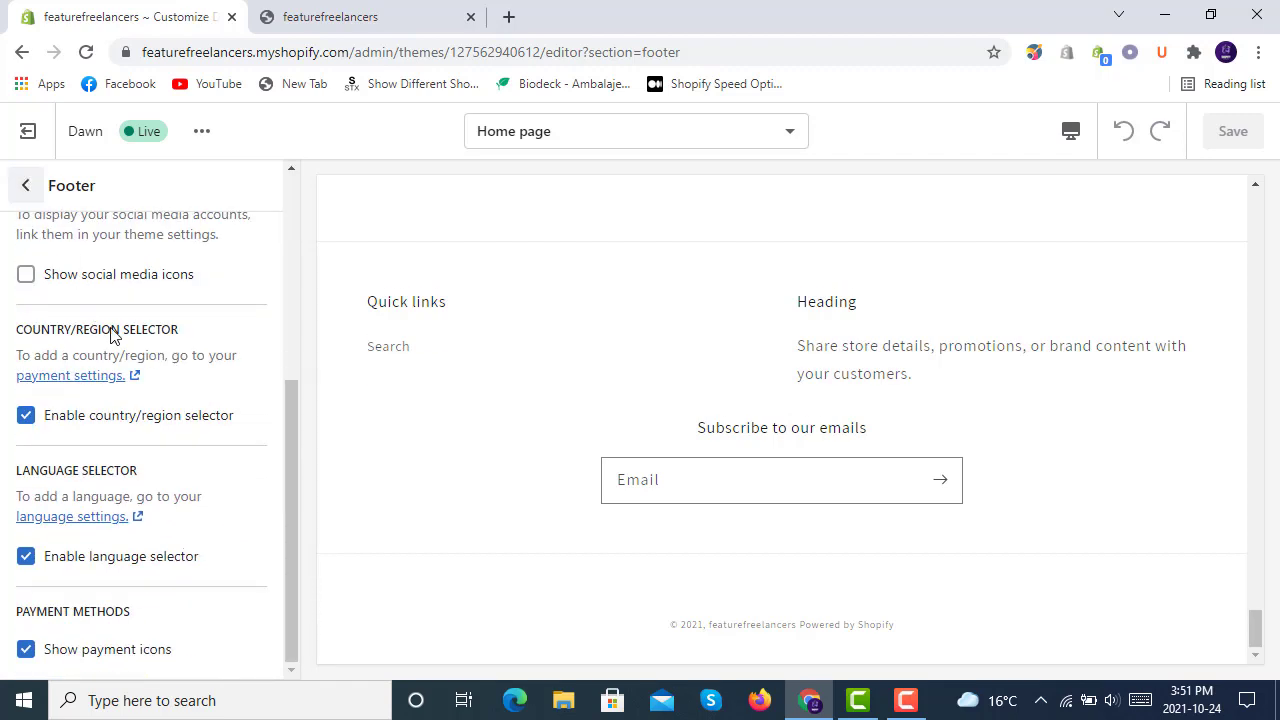
{"action": "scroll", "coordinate": [149, 437], "scroll_direction": "up", "scroll_amount": 1}
{"action": "scroll", "coordinate": [147, 440], "scroll_direction": "up", "scroll_amount": 3}
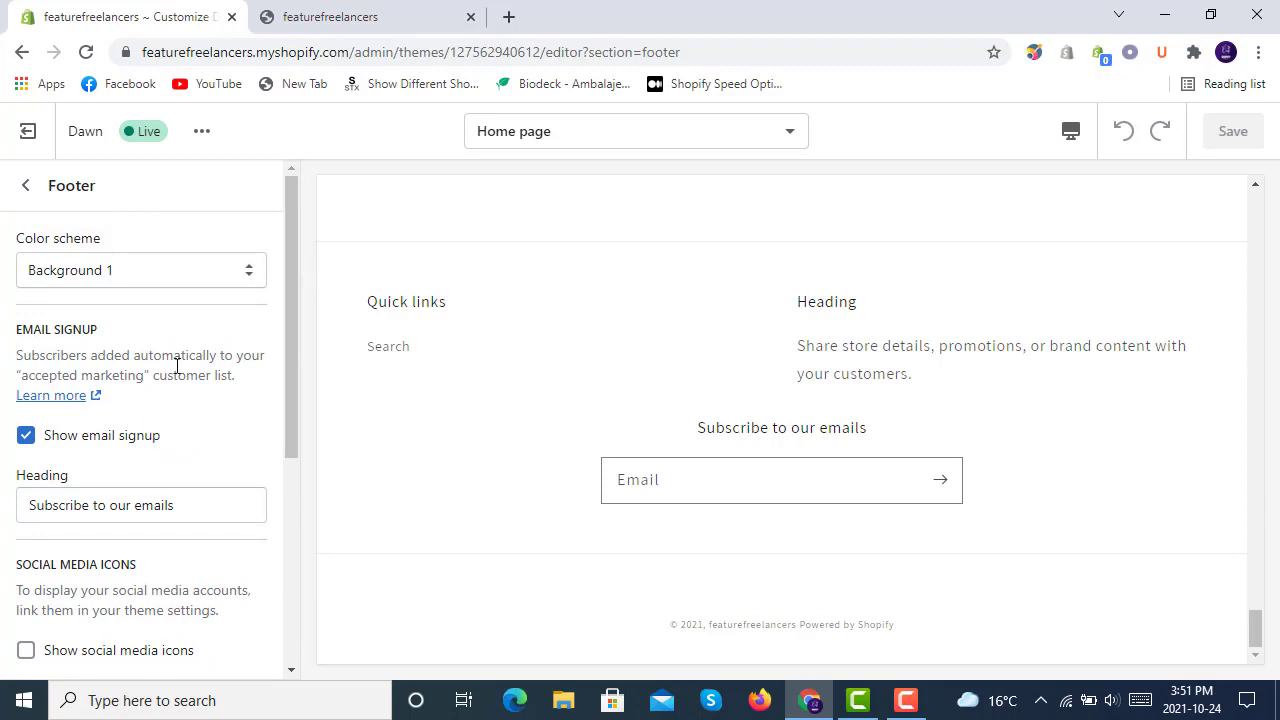
{"action": "scroll", "coordinate": [177, 366], "scroll_direction": "down", "scroll_amount": 2}
{"action": "scroll", "coordinate": [176, 372], "scroll_direction": "down", "scroll_amount": 1}
{"action": "scroll", "coordinate": [176, 375], "scroll_direction": "down", "scroll_amount": 1}
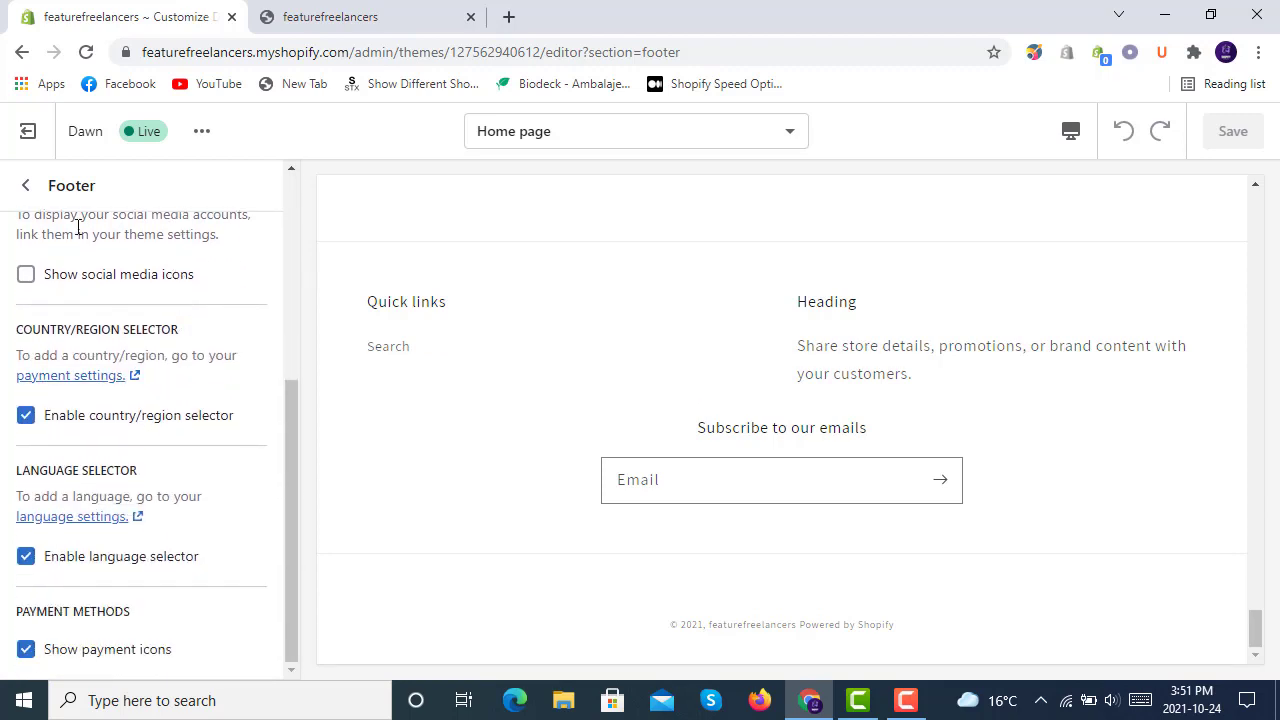
Step: Check the theme-wide Theme settings, then return to the sections list
{"action": "left_click", "coordinate": [26, 186]}
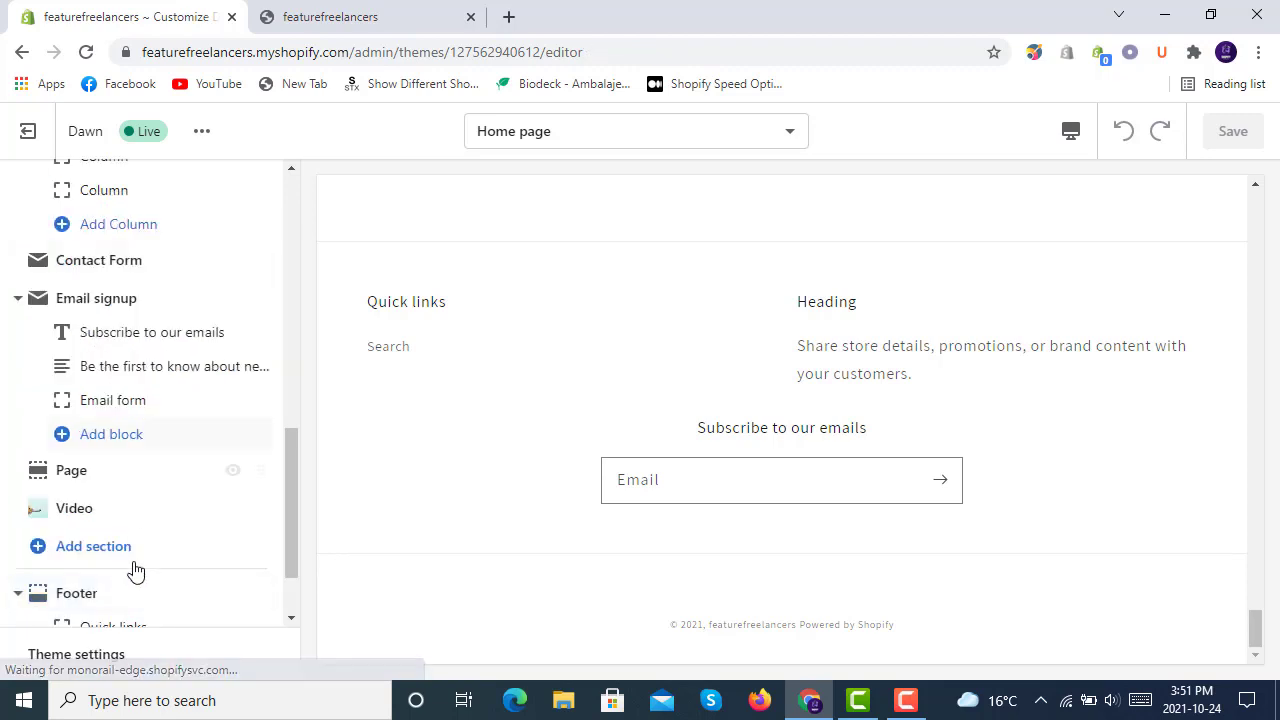
{"action": "left_click", "coordinate": [147, 654]}
{"action": "scroll", "coordinate": [154, 457], "scroll_direction": "down", "scroll_amount": 1}
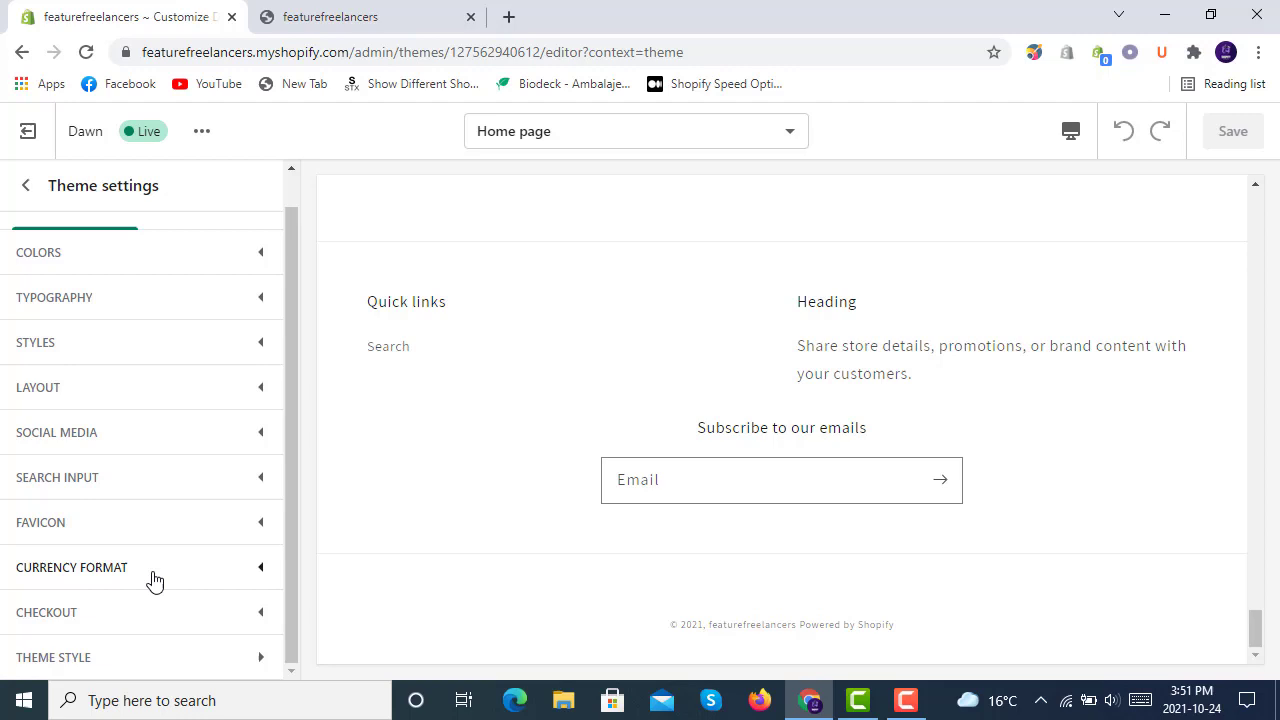
{"action": "scroll", "coordinate": [156, 510], "scroll_direction": "up", "scroll_amount": 1}
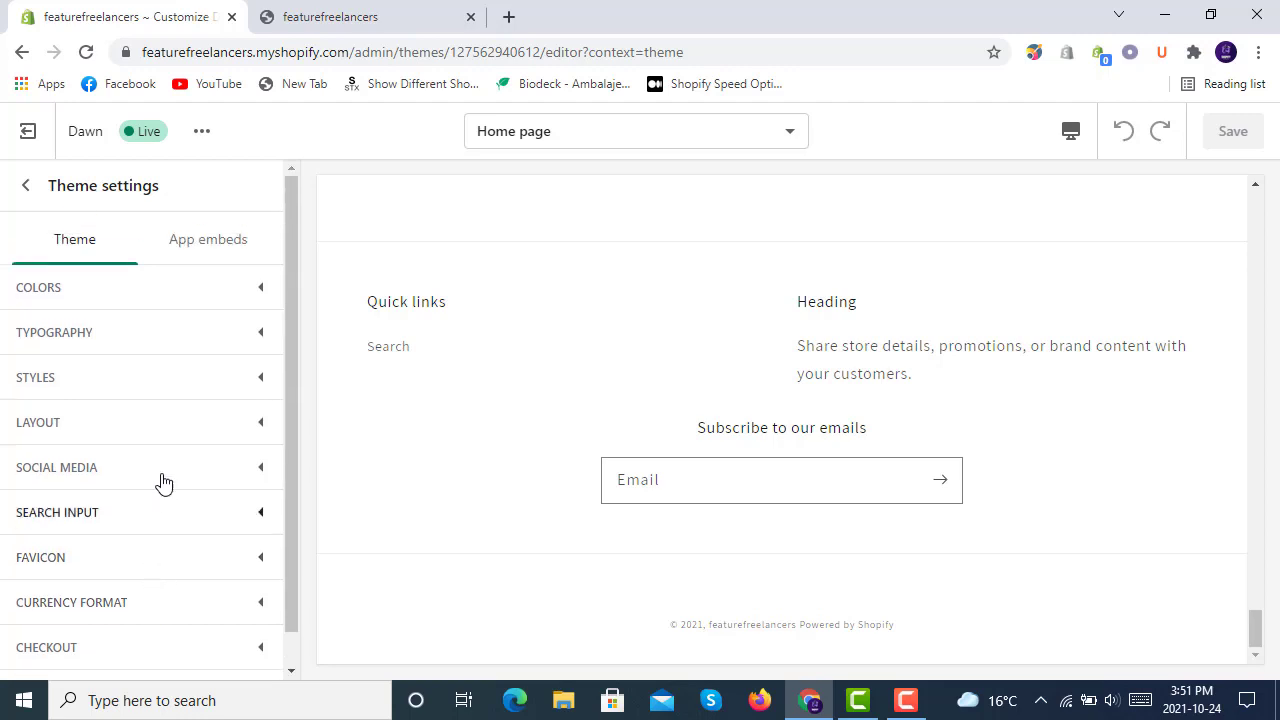
{"action": "left_click", "coordinate": [26, 190]}
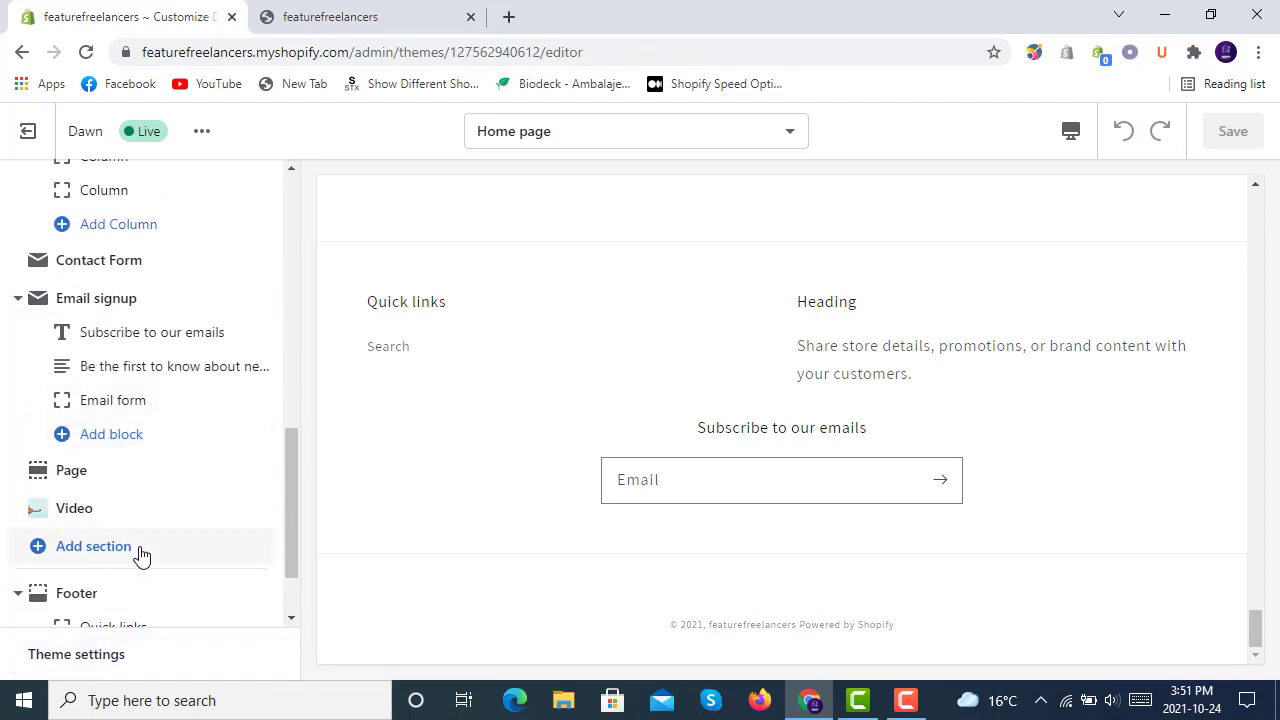
{"action": "scroll", "coordinate": [137, 555], "scroll_direction": "down", "scroll_amount": 1}
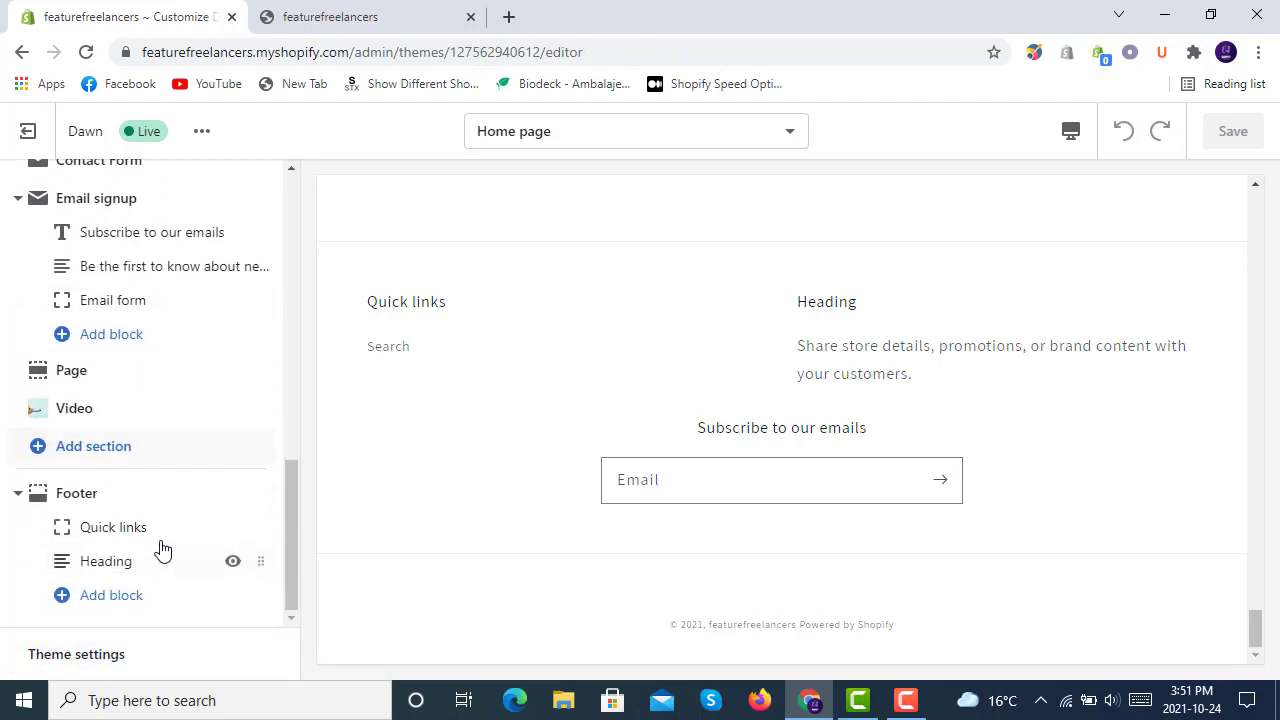
{"action": "left_click", "coordinate": [95, 502]}
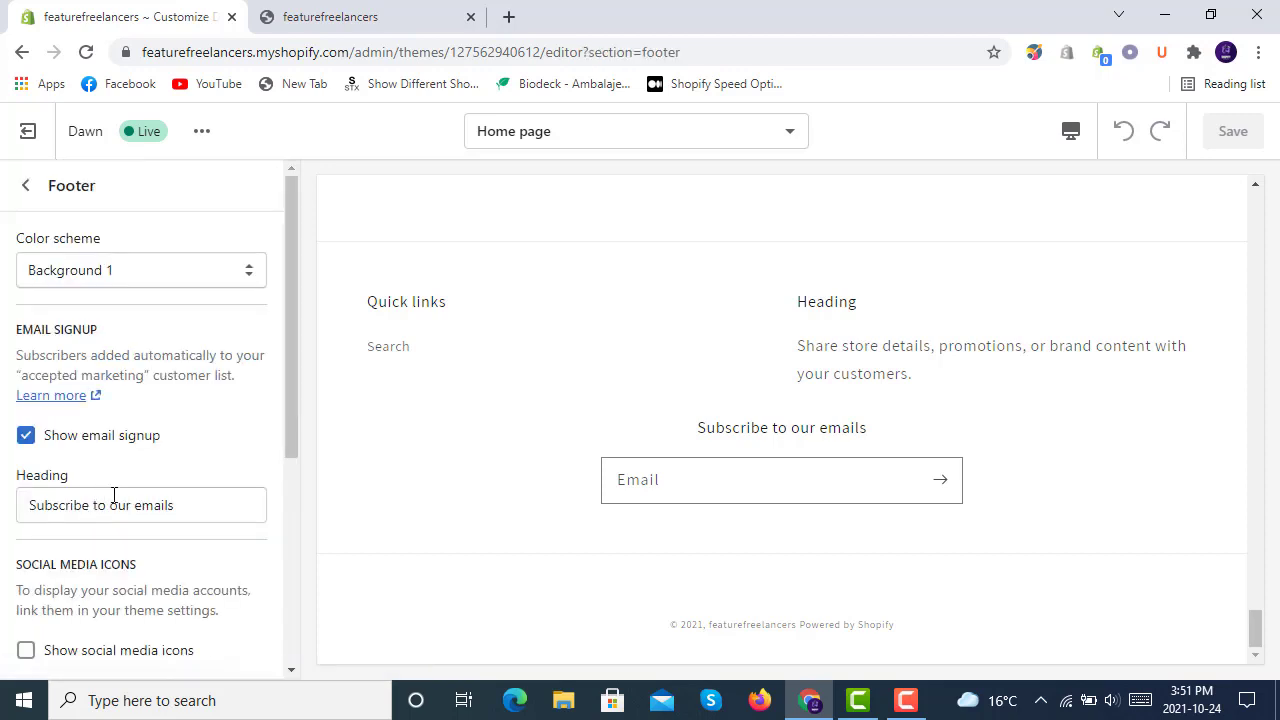
{"action": "left_click", "coordinate": [1258, 52]}
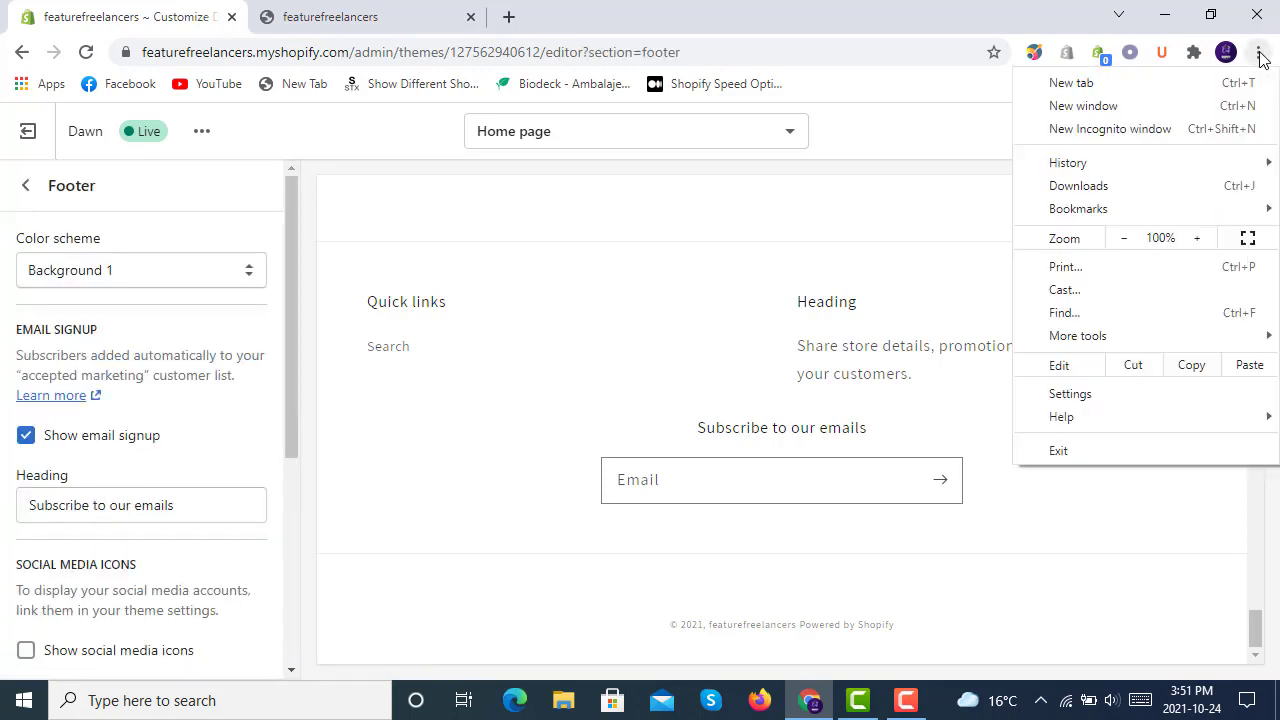
{"action": "left_click", "coordinate": [1123, 238]}
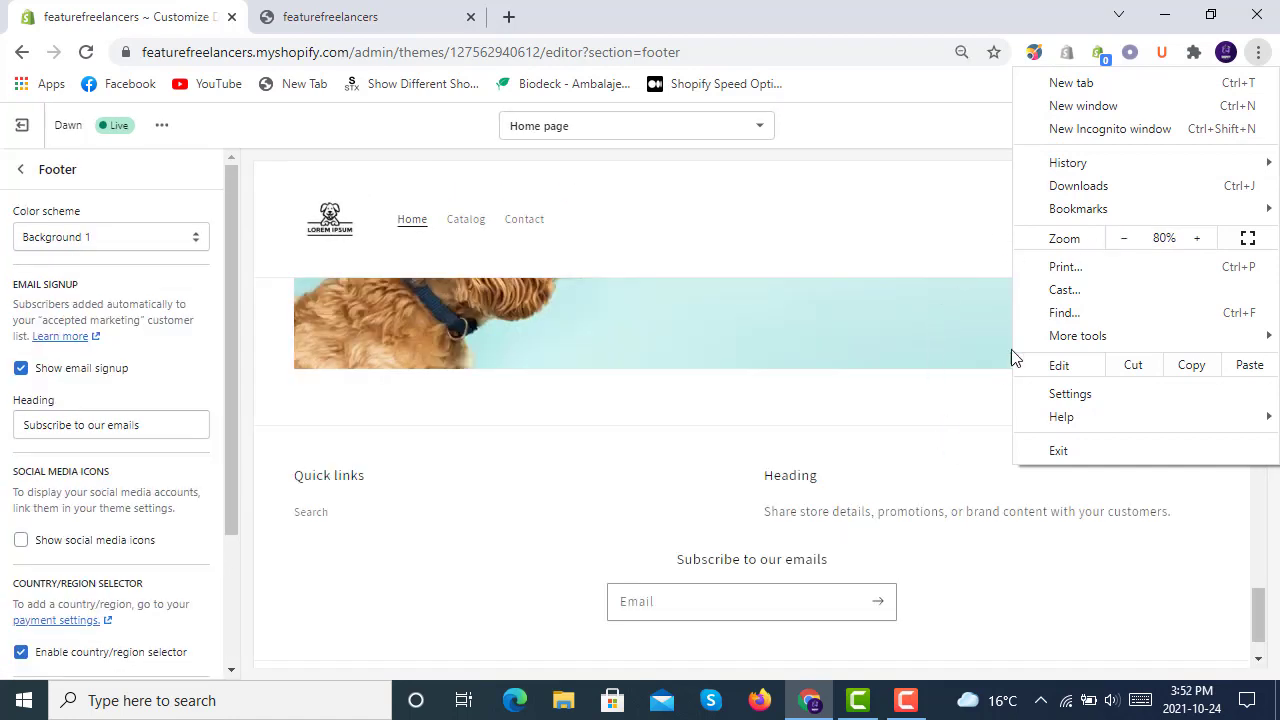
{"action": "left_click", "coordinate": [1123, 238]}
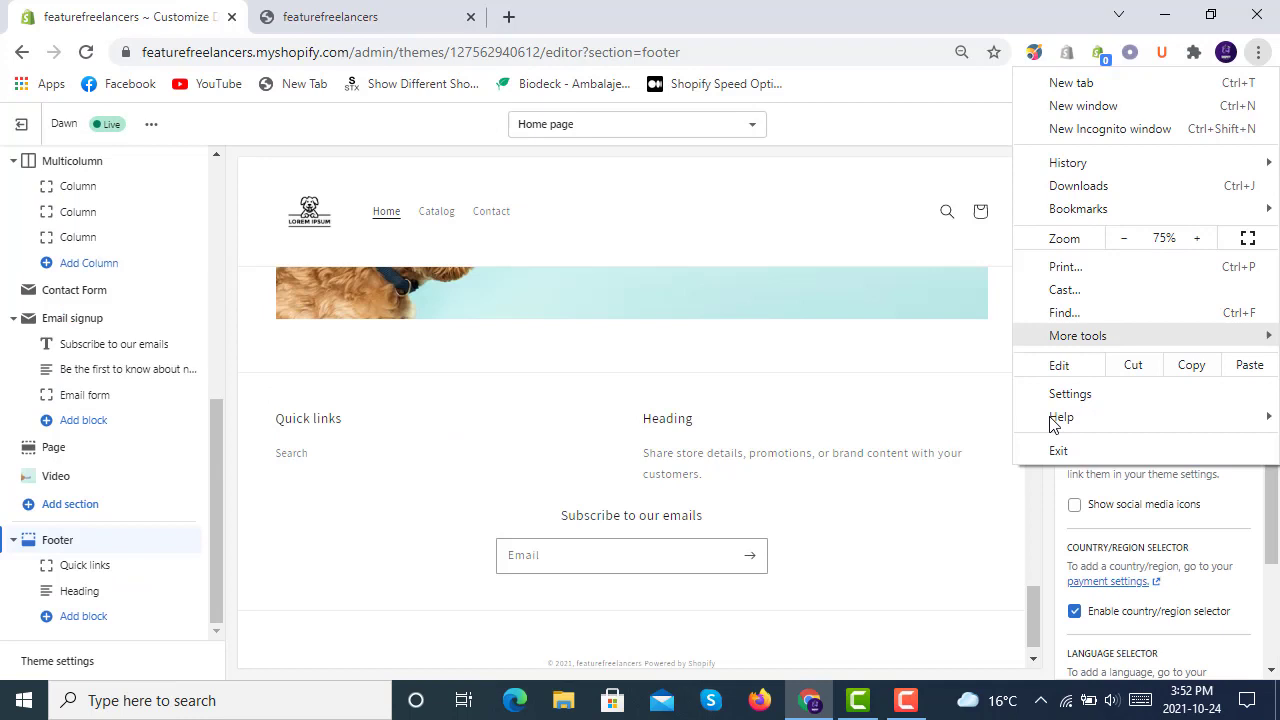
{"action": "left_click", "coordinate": [1018, 533]}
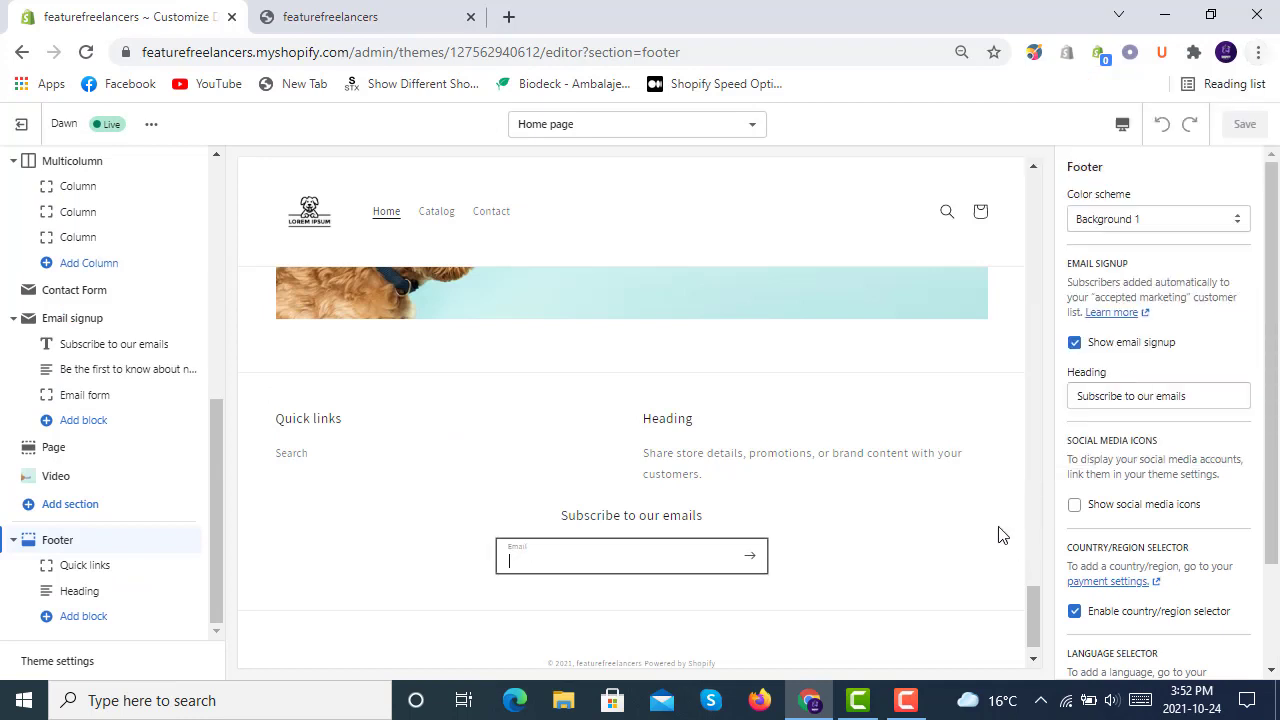
{"action": "left_click", "coordinate": [140, 545]}
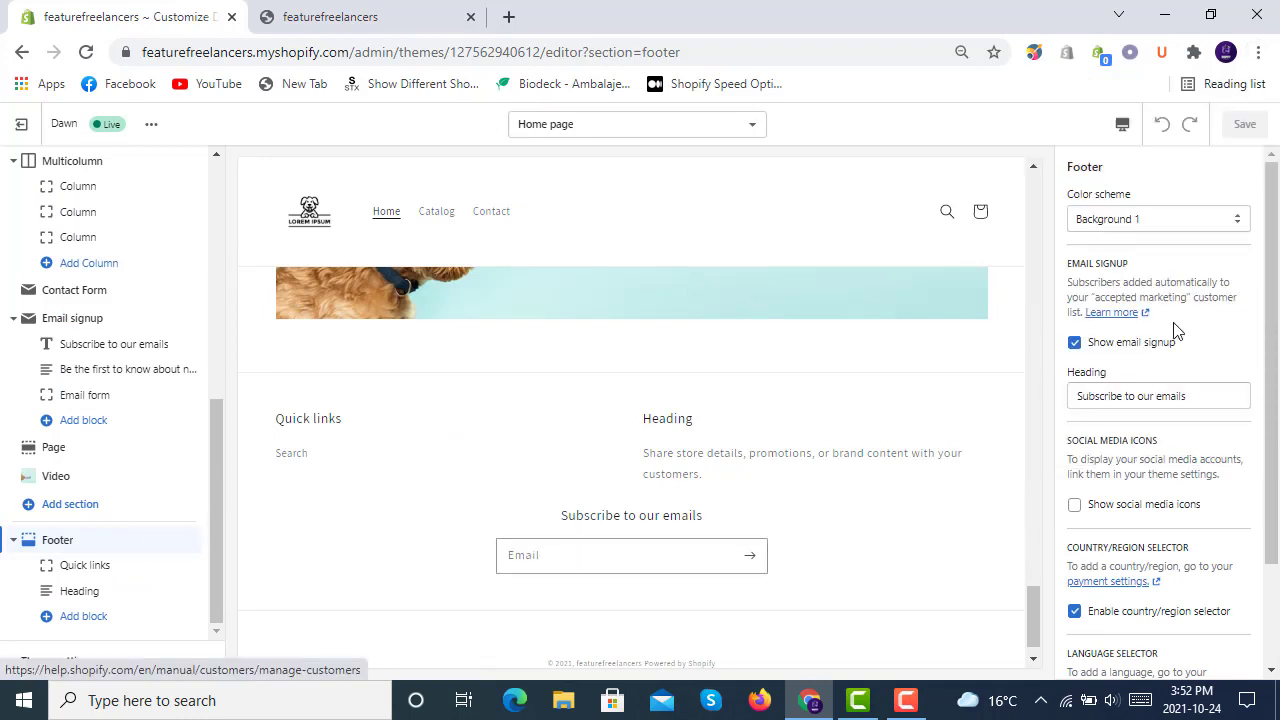
{"action": "scroll", "coordinate": [1175, 330], "scroll_direction": "down", "scroll_amount": 1}
{"action": "scroll", "coordinate": [1175, 330], "scroll_direction": "up", "scroll_amount": 1}
{"action": "scroll", "coordinate": [1175, 330], "scroll_direction": "down", "scroll_amount": 1}
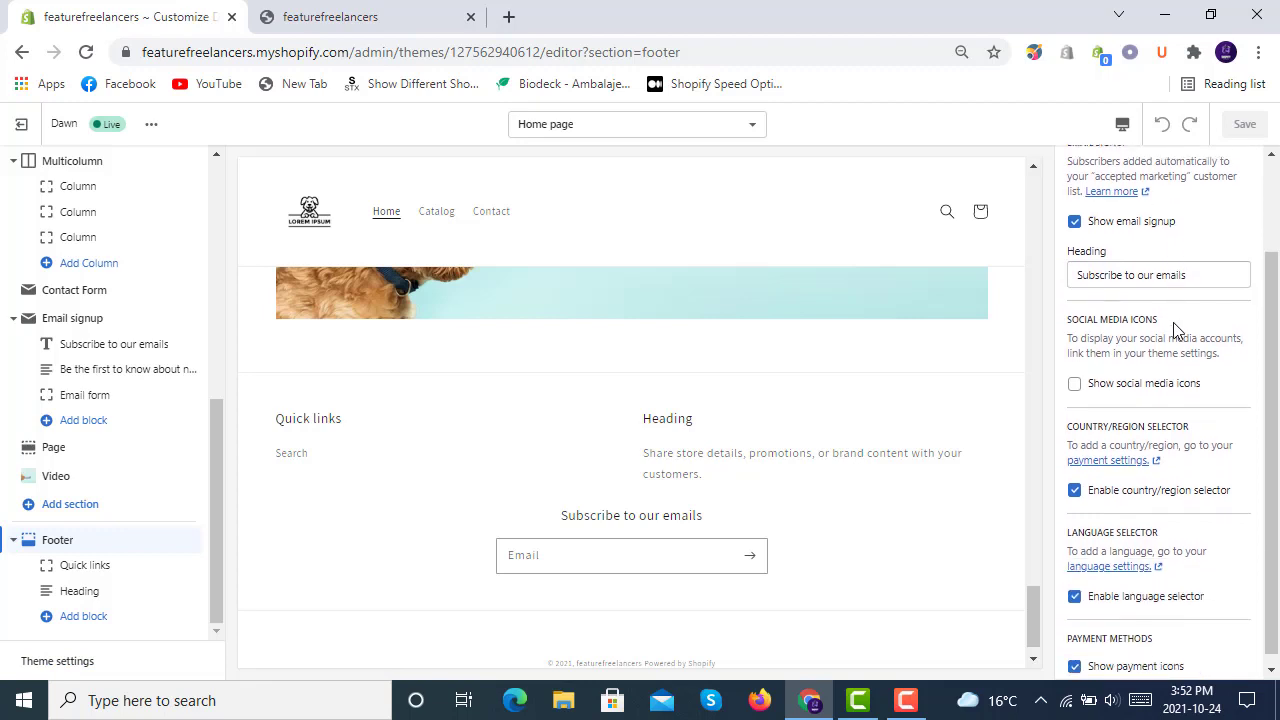
{"action": "scroll", "coordinate": [1175, 330], "scroll_direction": "down", "scroll_amount": 1}
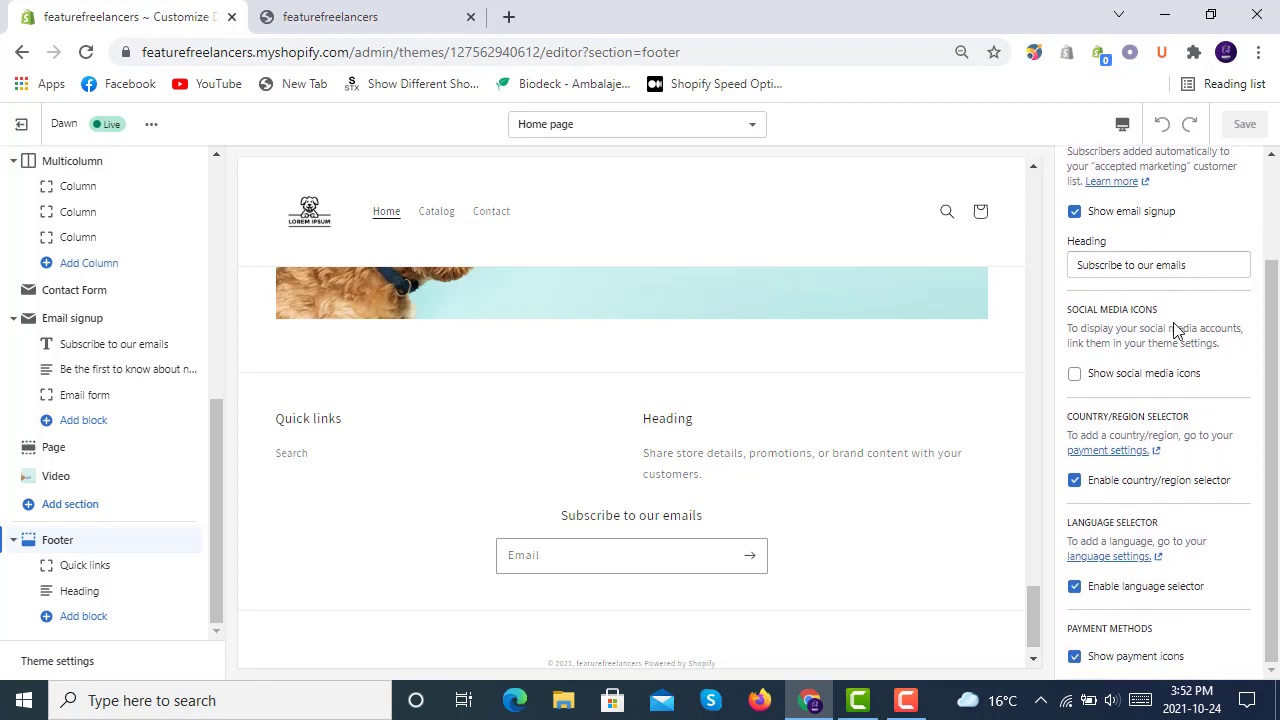
{"action": "scroll", "coordinate": [1177, 330], "scroll_direction": "up", "scroll_amount": 1}
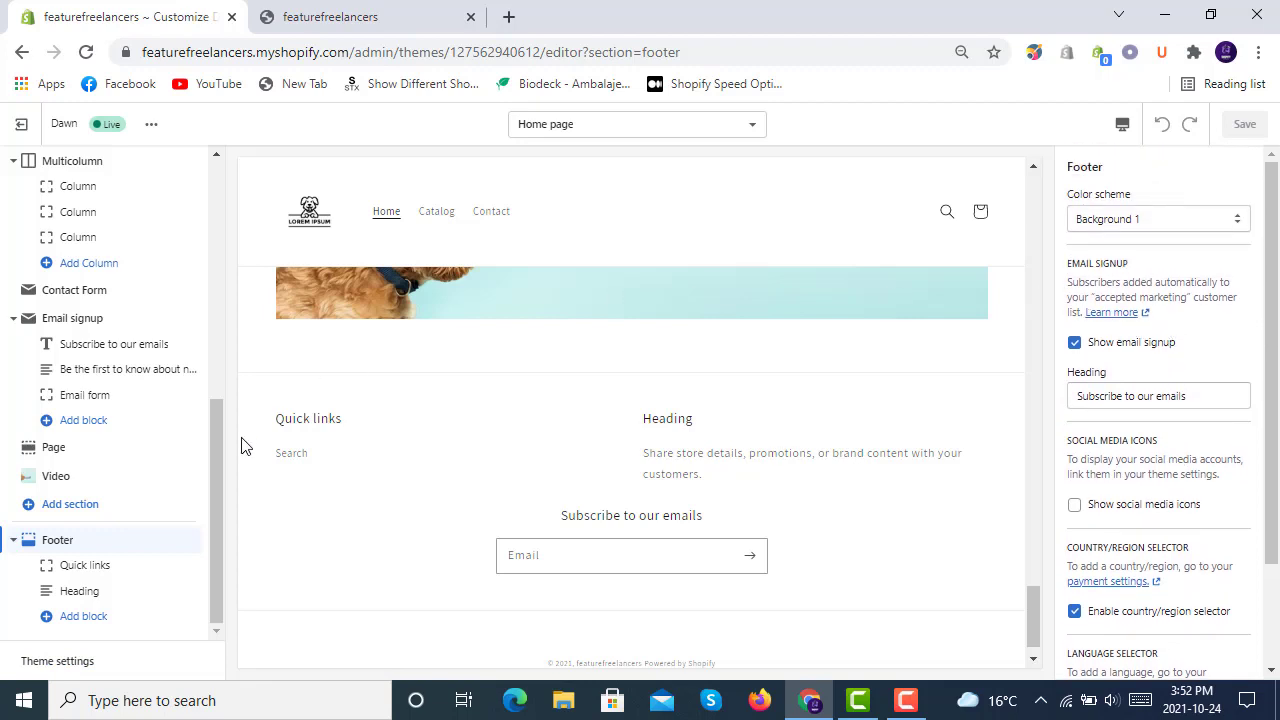
{"action": "scroll", "coordinate": [742, 608], "scroll_direction": "down", "scroll_amount": 1}
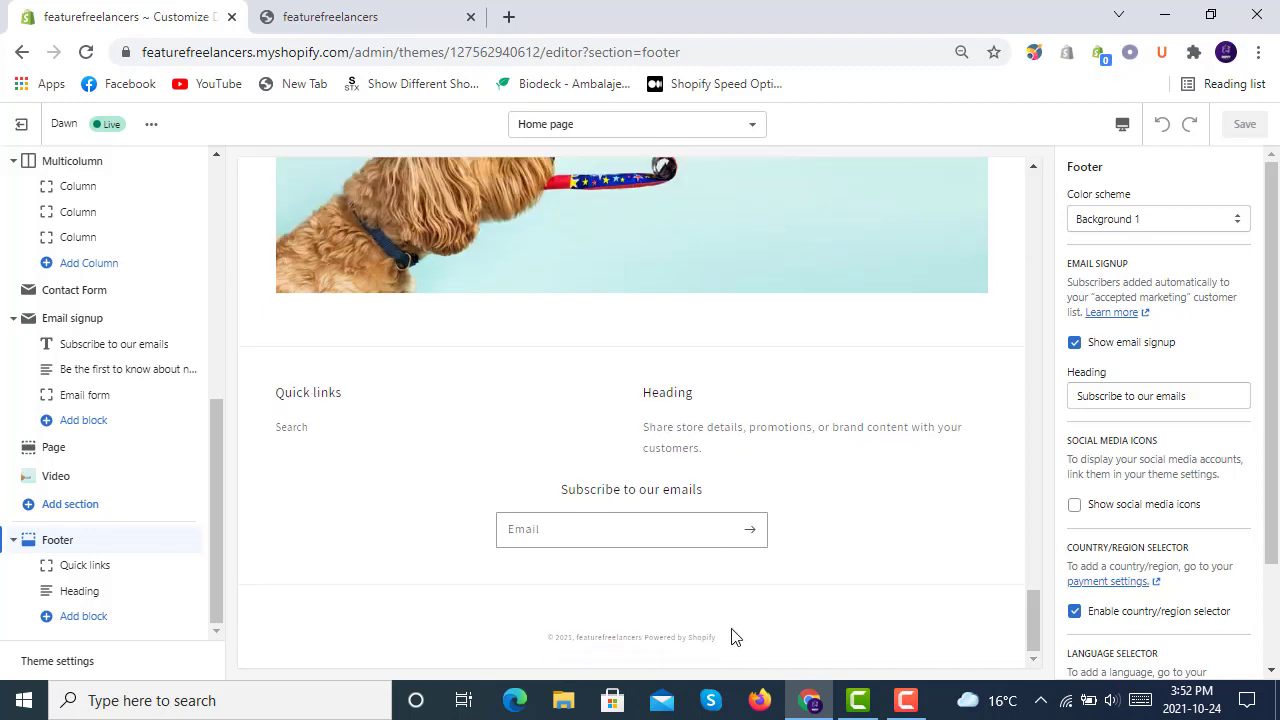
Step: Exit the theme editor and open the Dawn theme's code editor via Actions > Edit code
{"action": "left_click", "coordinate": [21, 123]}
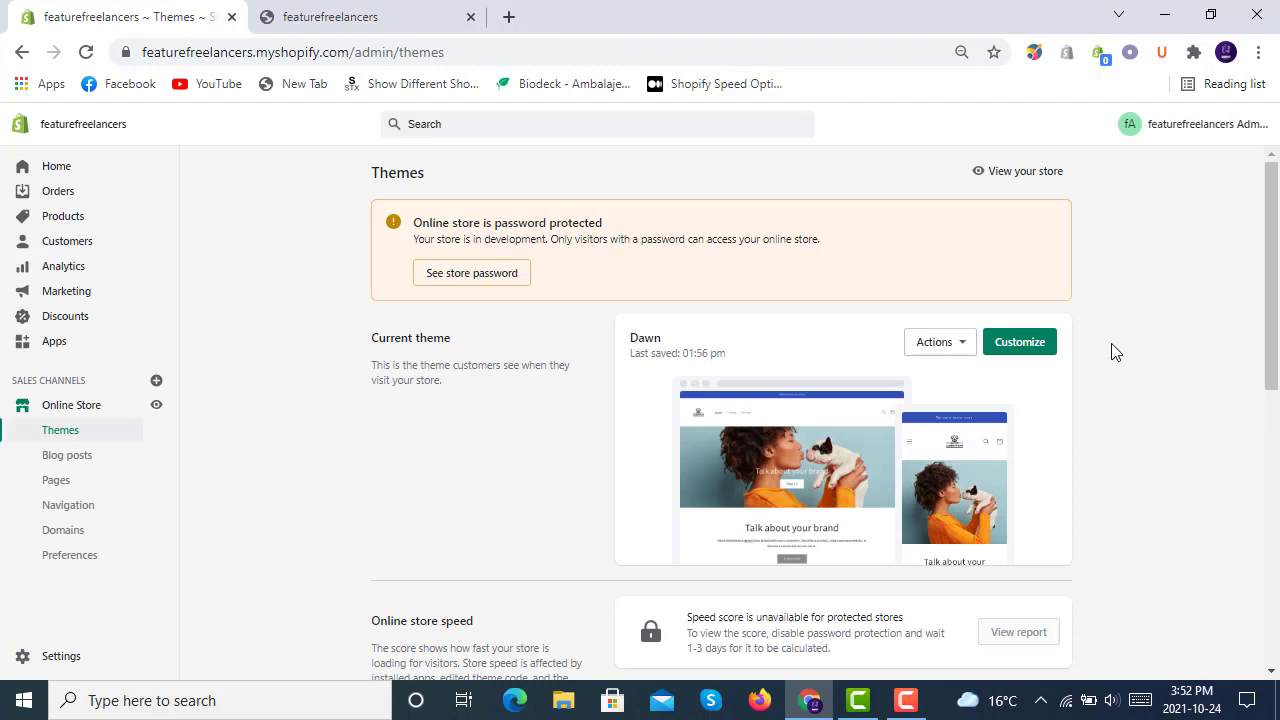
{"action": "left_click", "coordinate": [952, 356]}
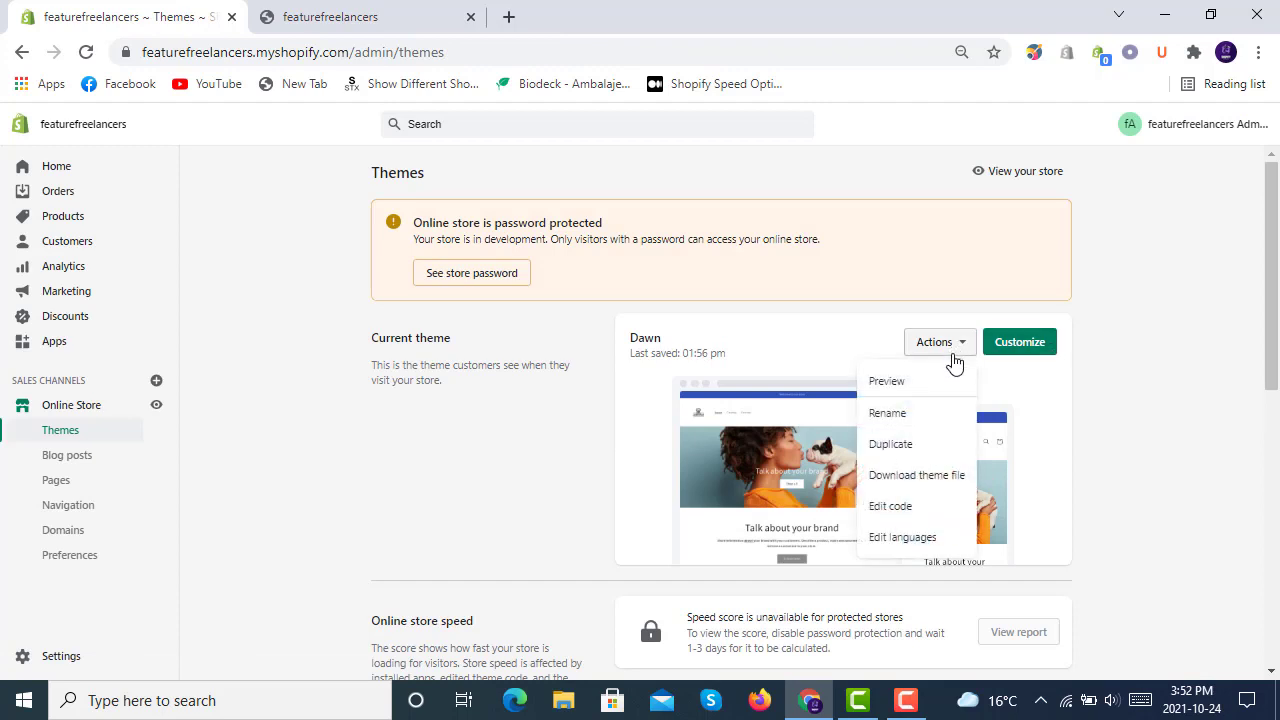
{"action": "left_click", "coordinate": [902, 512]}
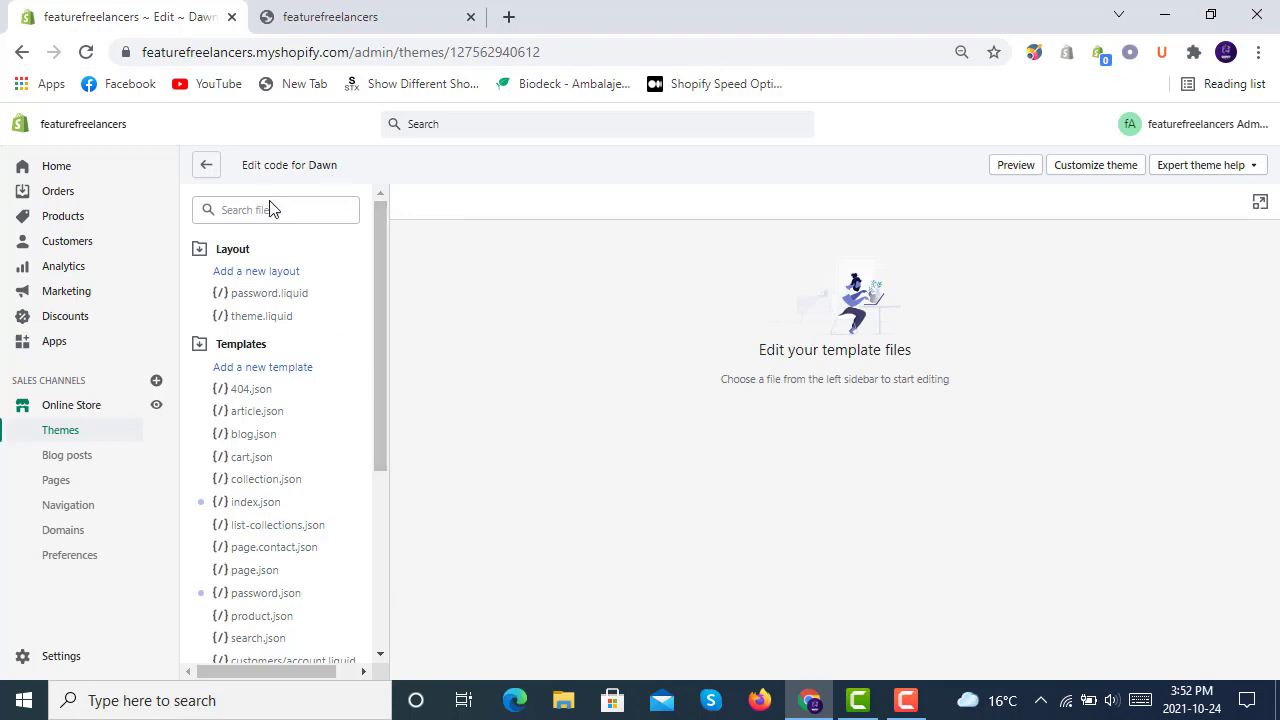
Step: Find footer.liquid by searching files for 'footer', open it, and start an in-file search
{"action": "left_click", "coordinate": [312, 210]}
{"action": "type", "text": "footer"}
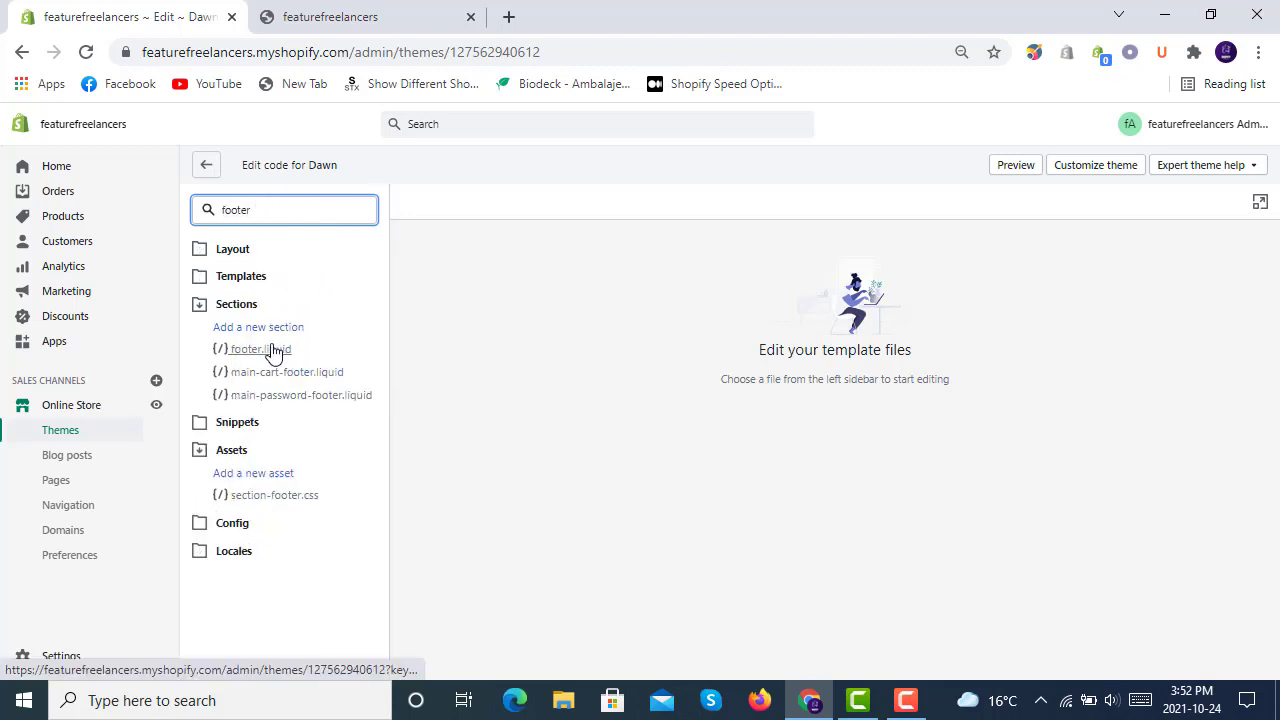
{"action": "left_click", "coordinate": [272, 350]}
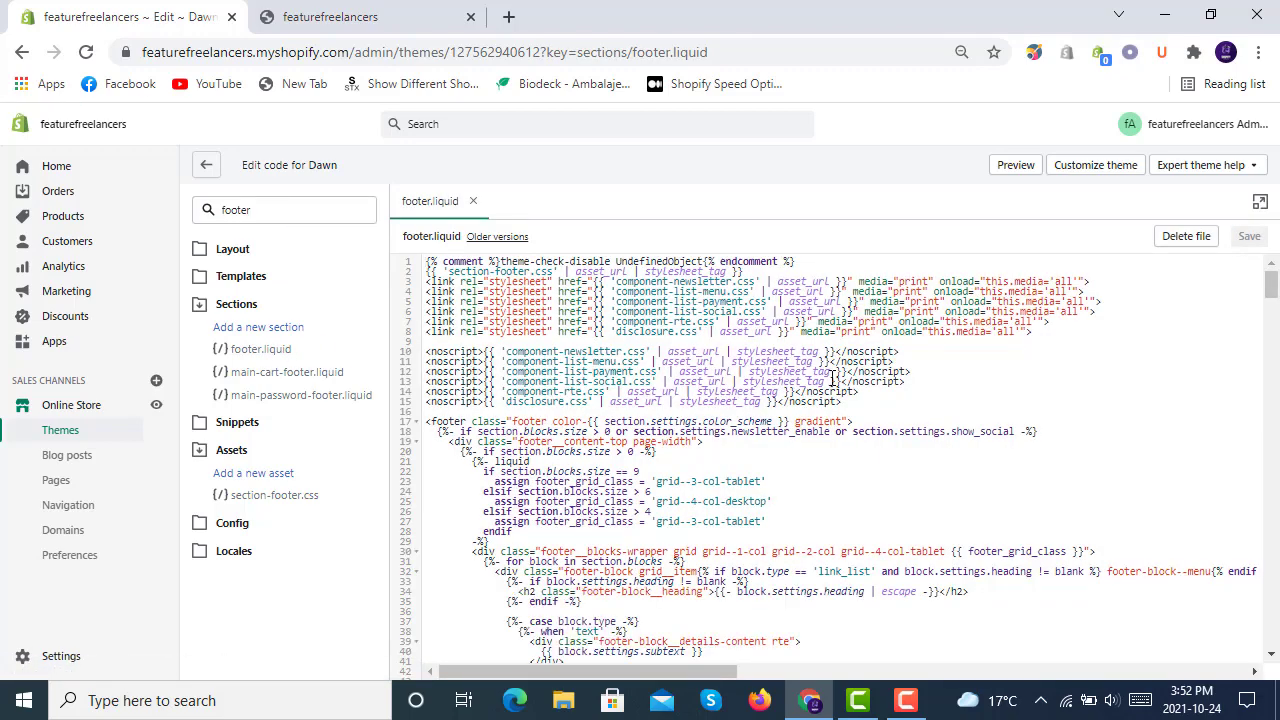
{"action": "scroll", "coordinate": [849, 426], "scroll_direction": "down", "scroll_amount": 2}
{"action": "scroll", "coordinate": [849, 426], "scroll_direction": "down", "scroll_amount": 5}
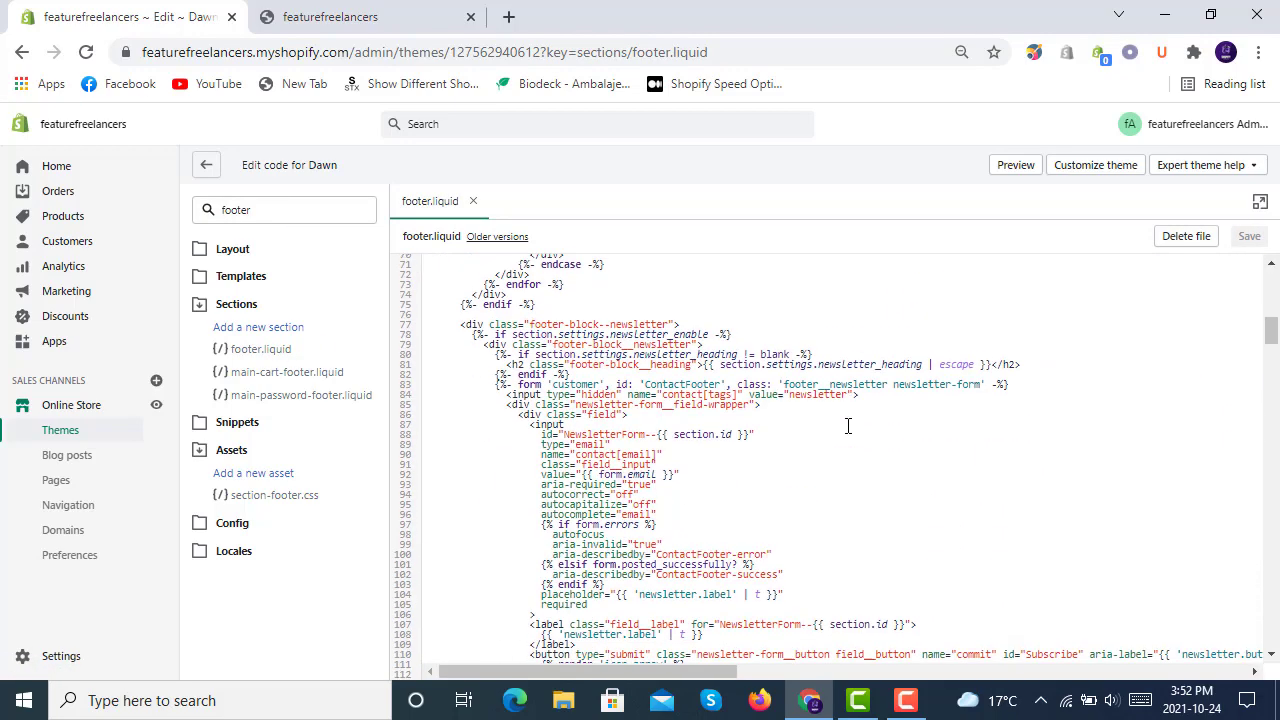
{"action": "scroll", "coordinate": [849, 426], "scroll_direction": "up", "scroll_amount": 10}
{"action": "left_click", "coordinate": [985, 395]}
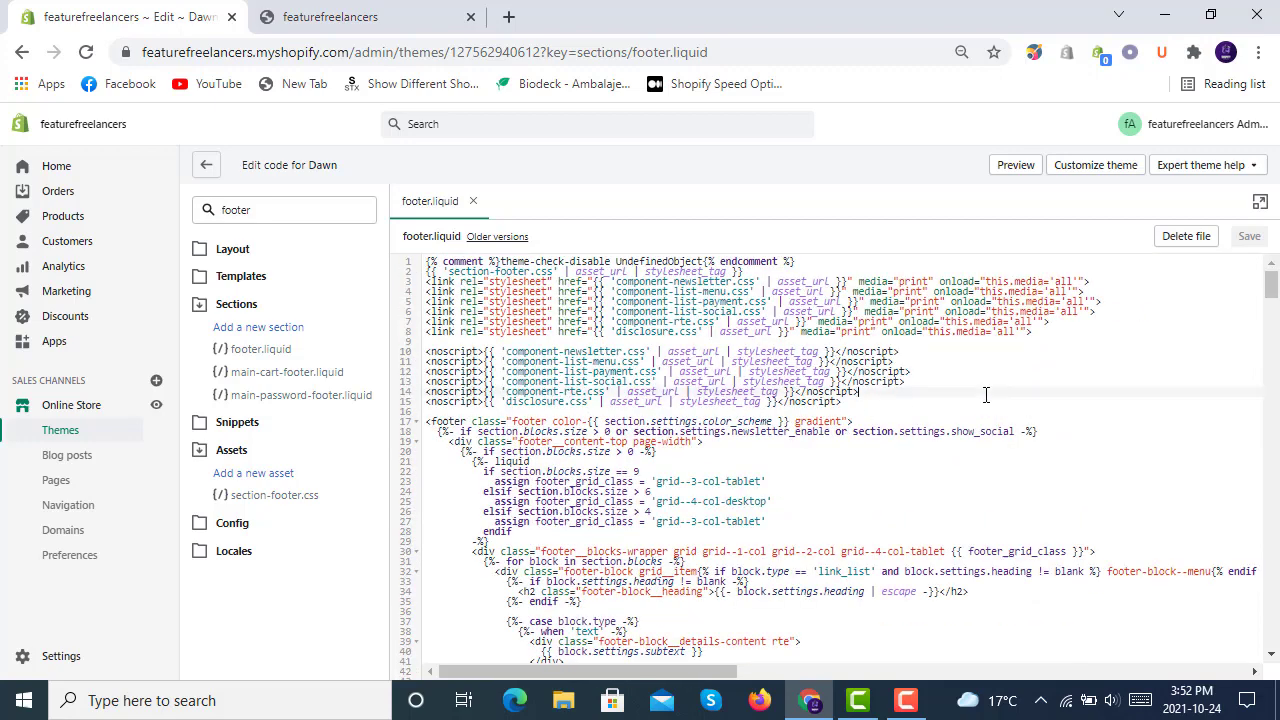
{"action": "key", "text": "ctrl+f"}
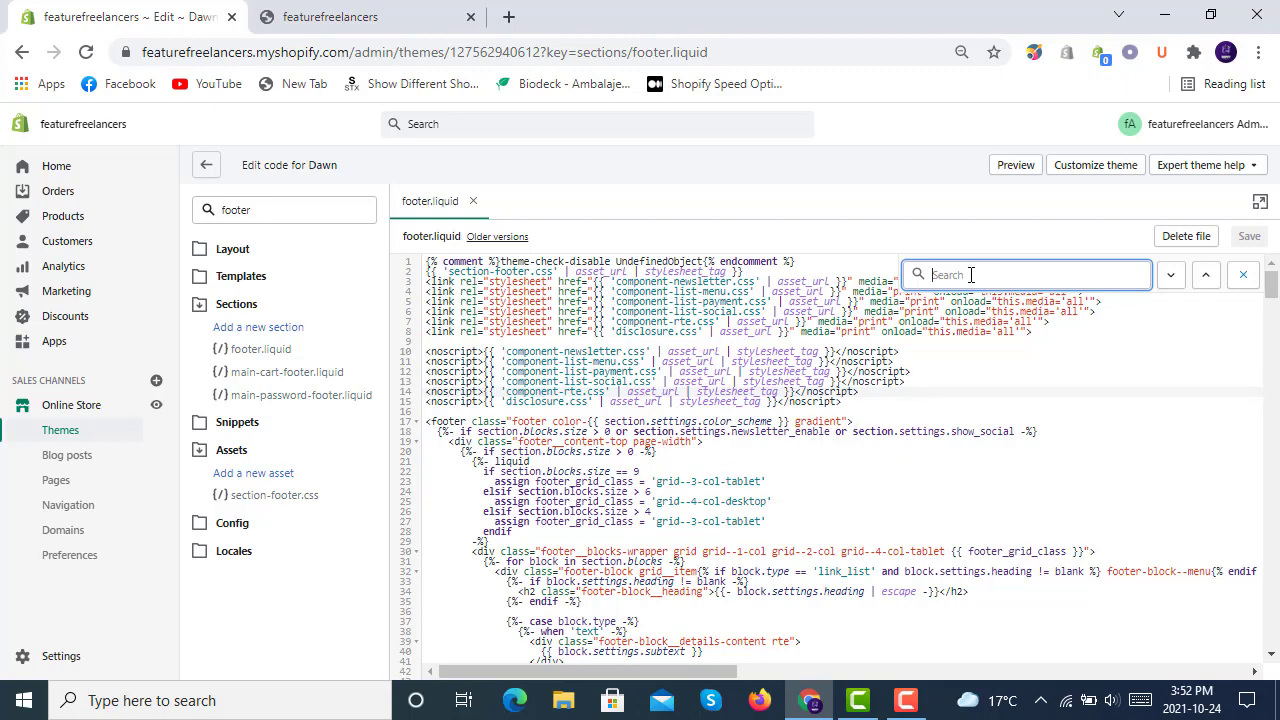
Step: Search footer.liquid for 'powered' and delete the <small> tag holding powered_by_link
{"action": "type", "text": "p"}
{"action": "key", "text": "BackSpace"}
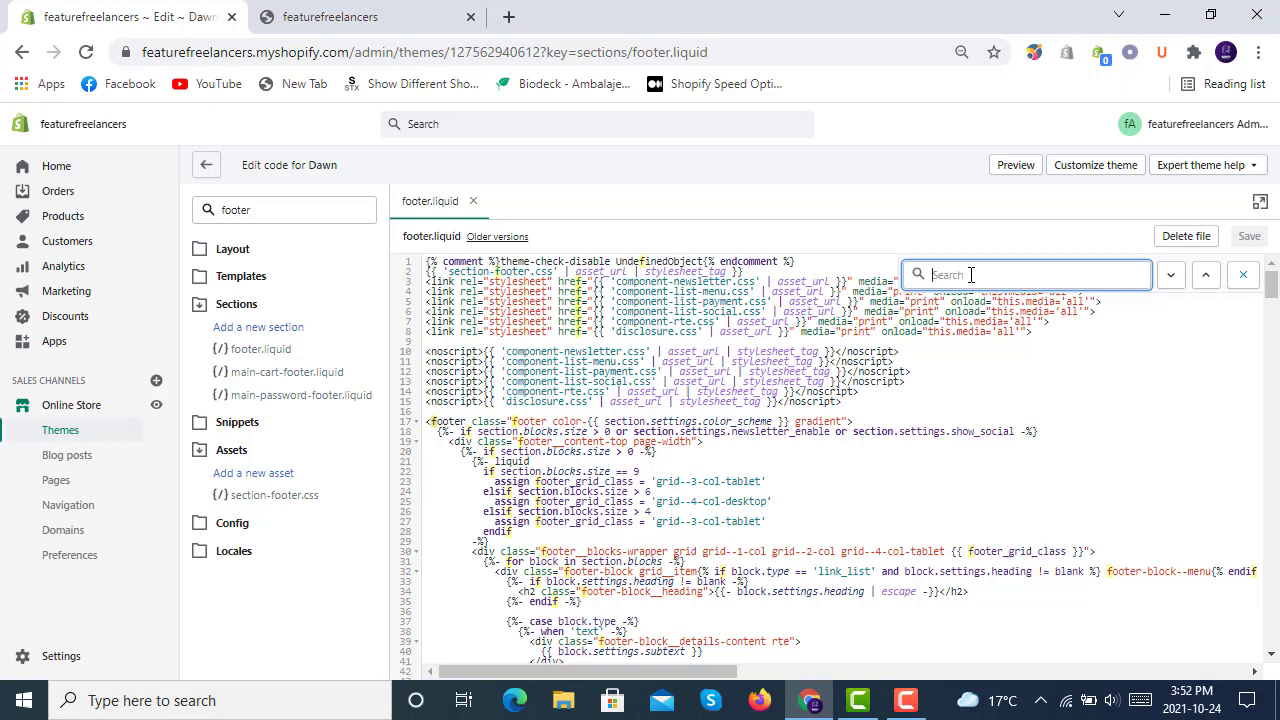
{"action": "type", "text": "powered"}
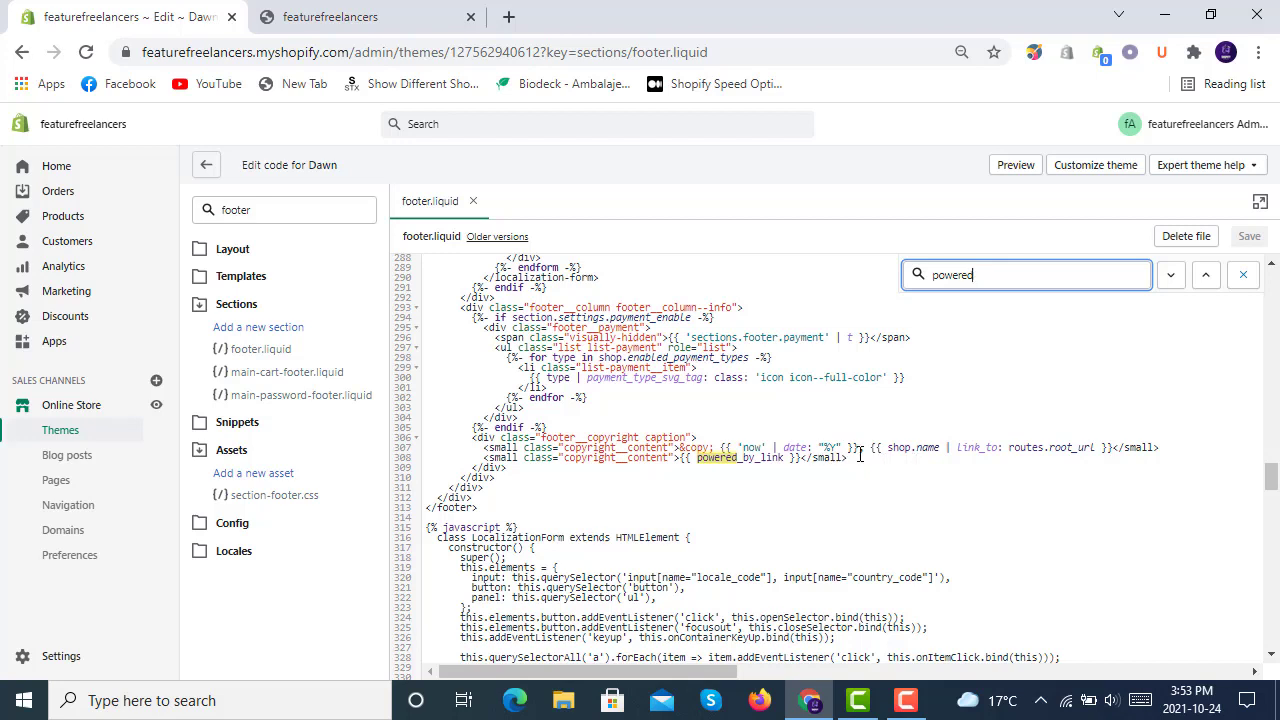
{"action": "left_click_drag", "start_coordinate": [857, 458], "coordinate": [483, 460]}
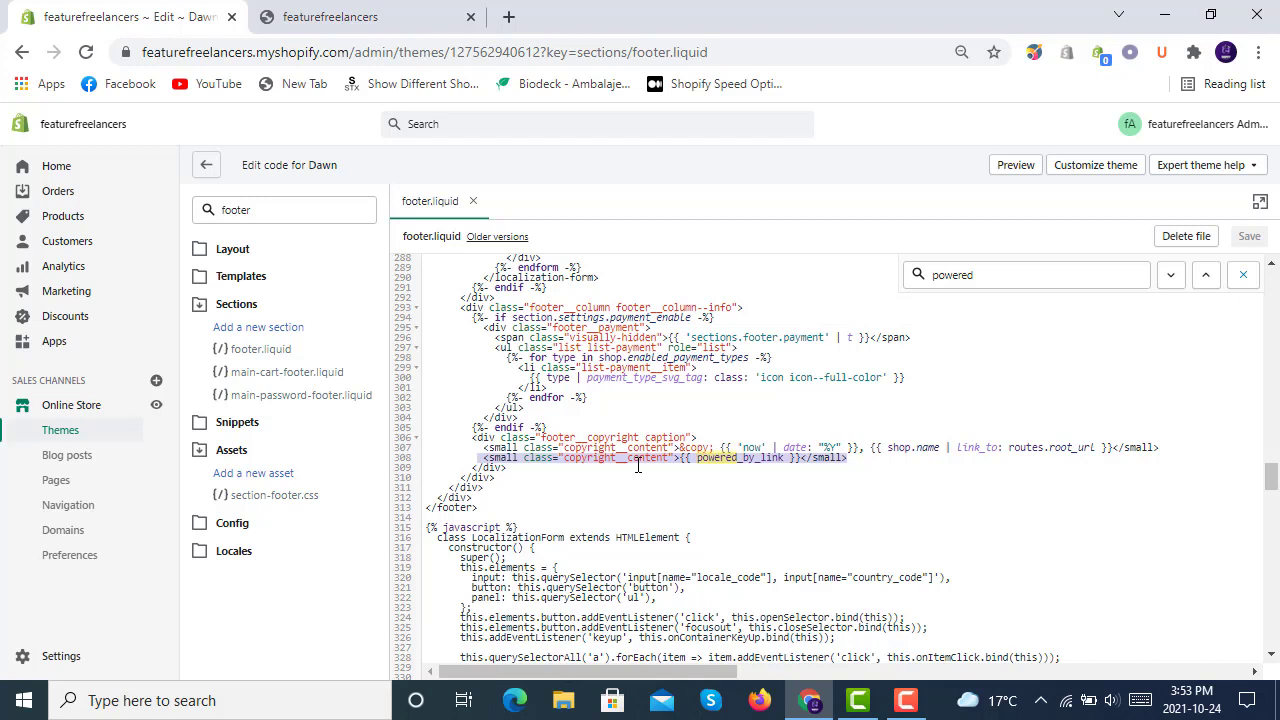
{"action": "key", "text": "BackSpace"}
Step: Save footer.liquid and reload the storefront tab
{"action": "left_click", "coordinate": [1249, 237]}
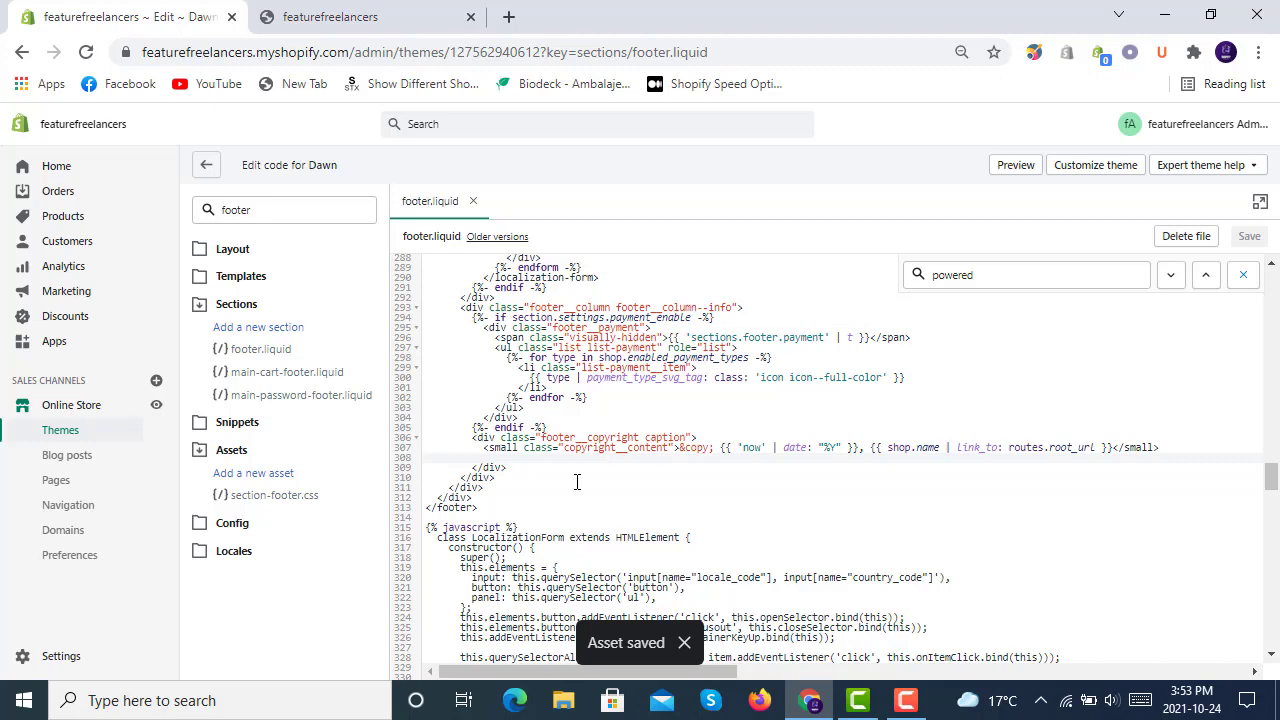
{"action": "left_click", "coordinate": [405, 15]}
{"action": "key", "text": "F5"}
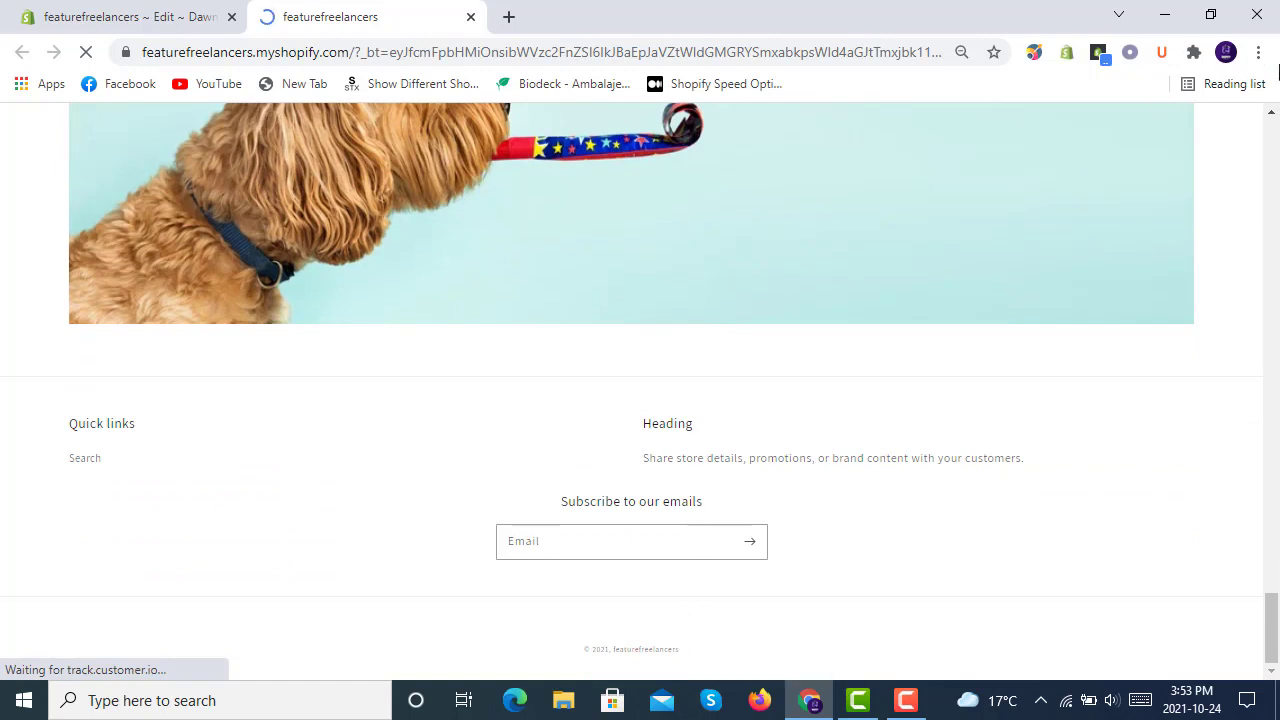
Step: Zoom the storefront in to 125% to inspect the credit-free footer
{"action": "left_click", "coordinate": [1258, 52]}
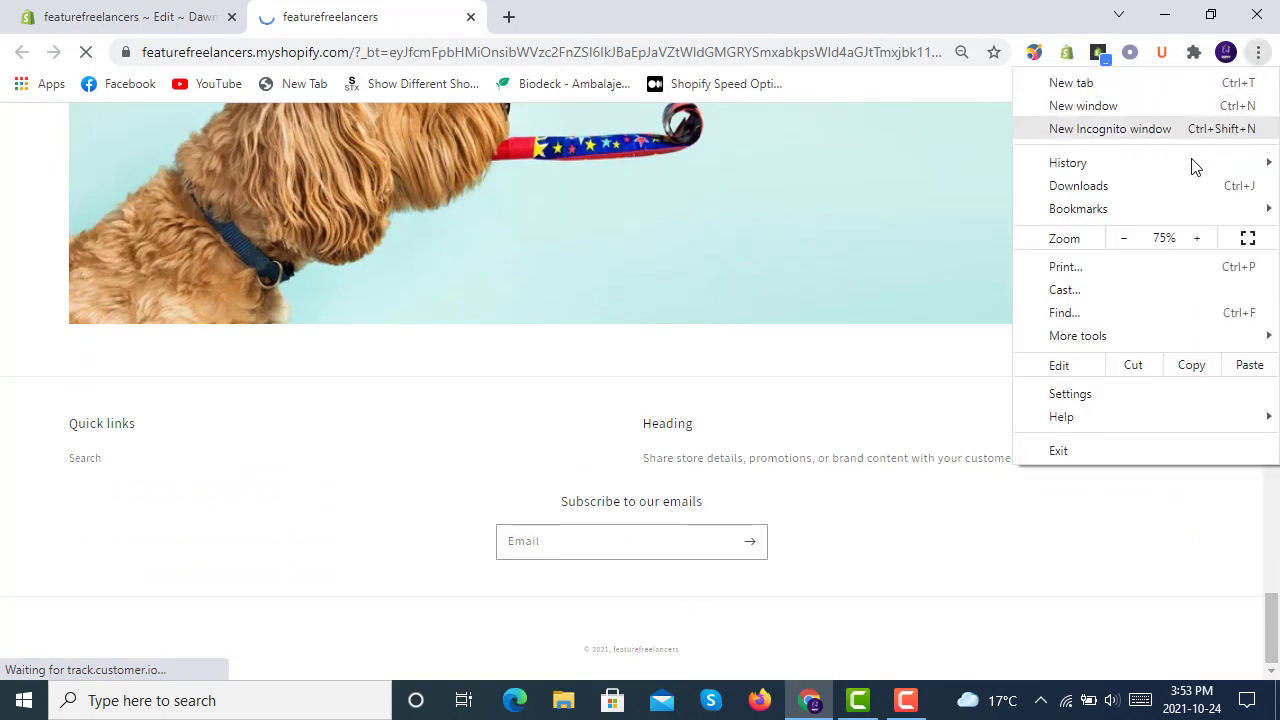
{"action": "left_click", "coordinate": [1199, 238]}
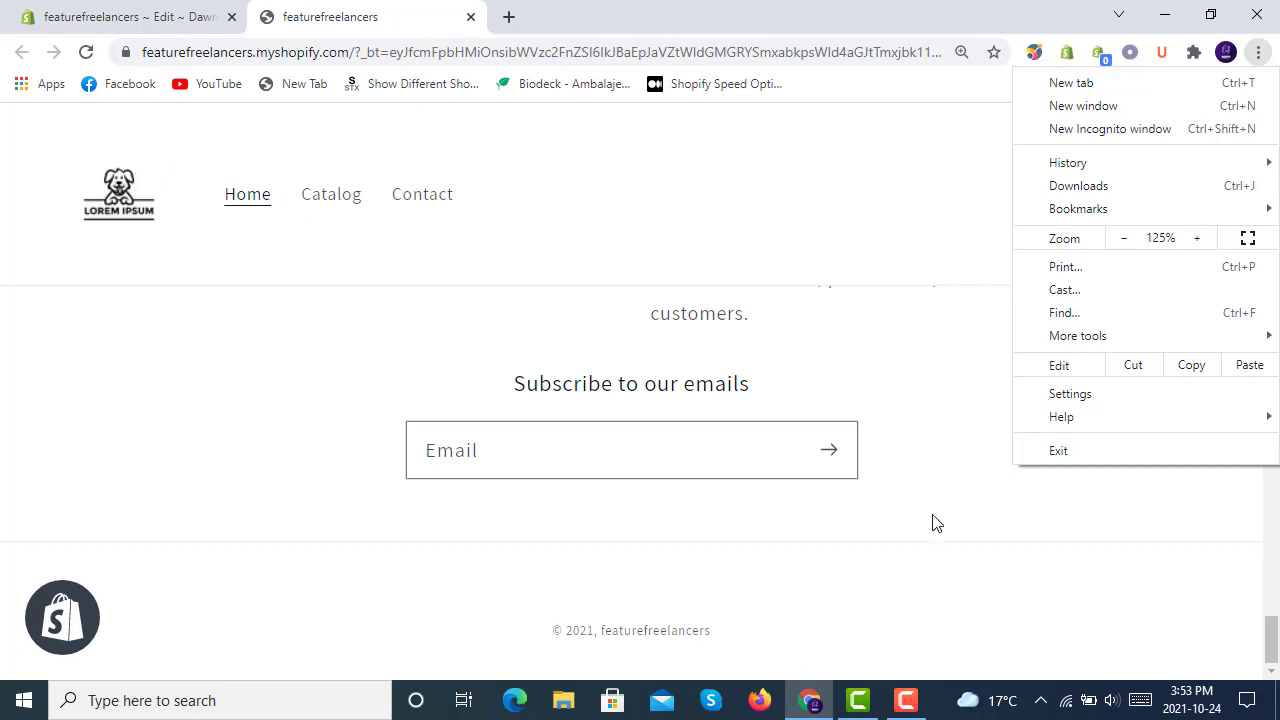
{"action": "left_click", "coordinate": [869, 468]}
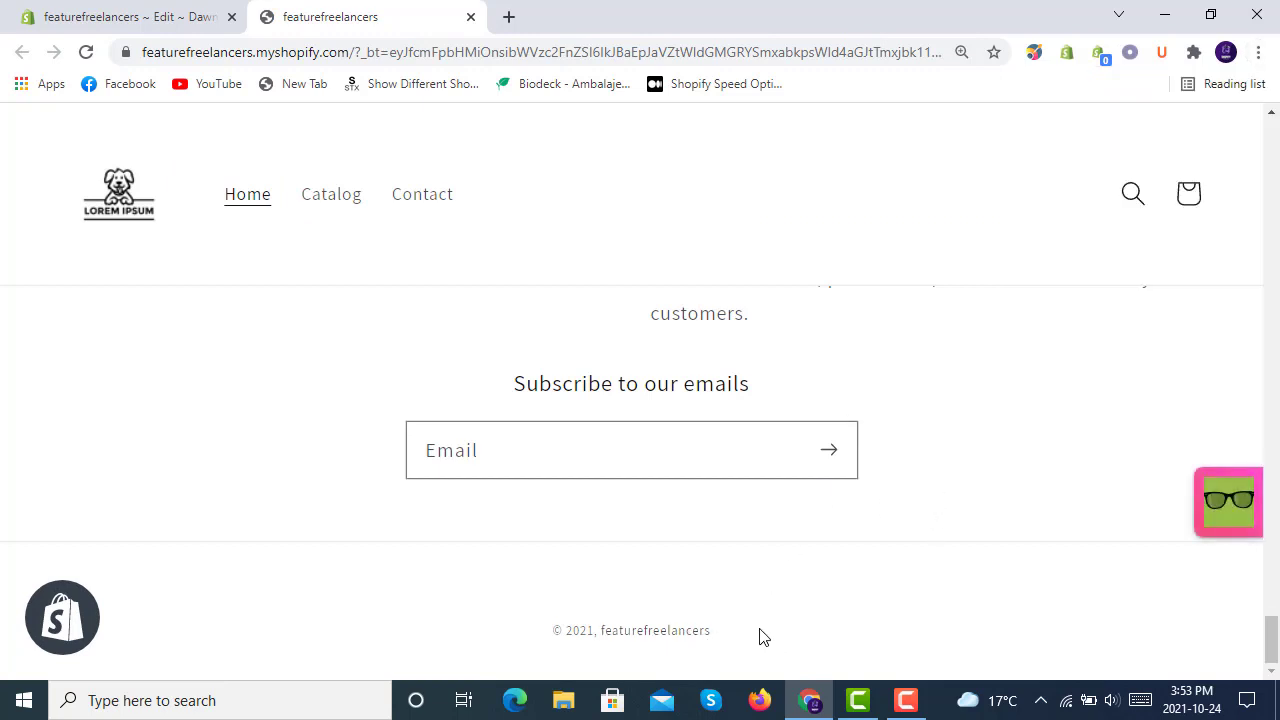
Step: Return to the code editor tab and reduce the browser zoom
{"action": "left_click", "coordinate": [182, 22]}
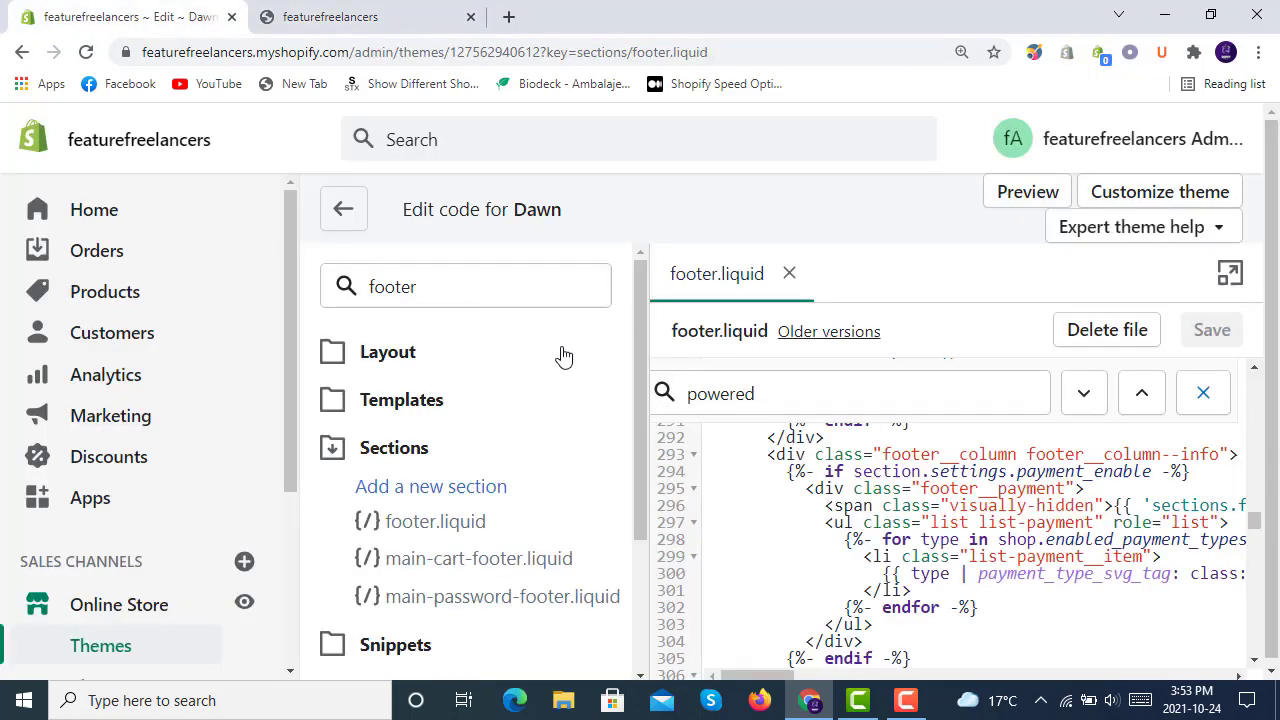
{"action": "left_click", "coordinate": [1259, 52]}
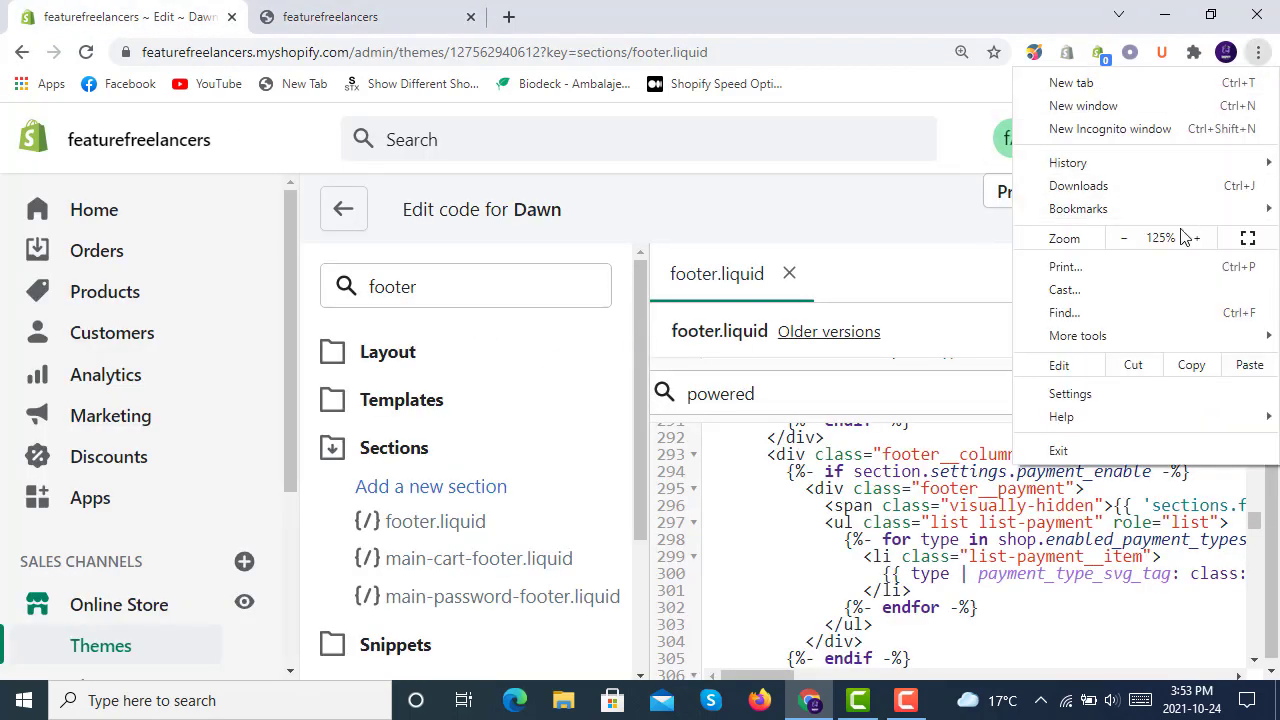
{"action": "left_click", "coordinate": [1125, 238]}
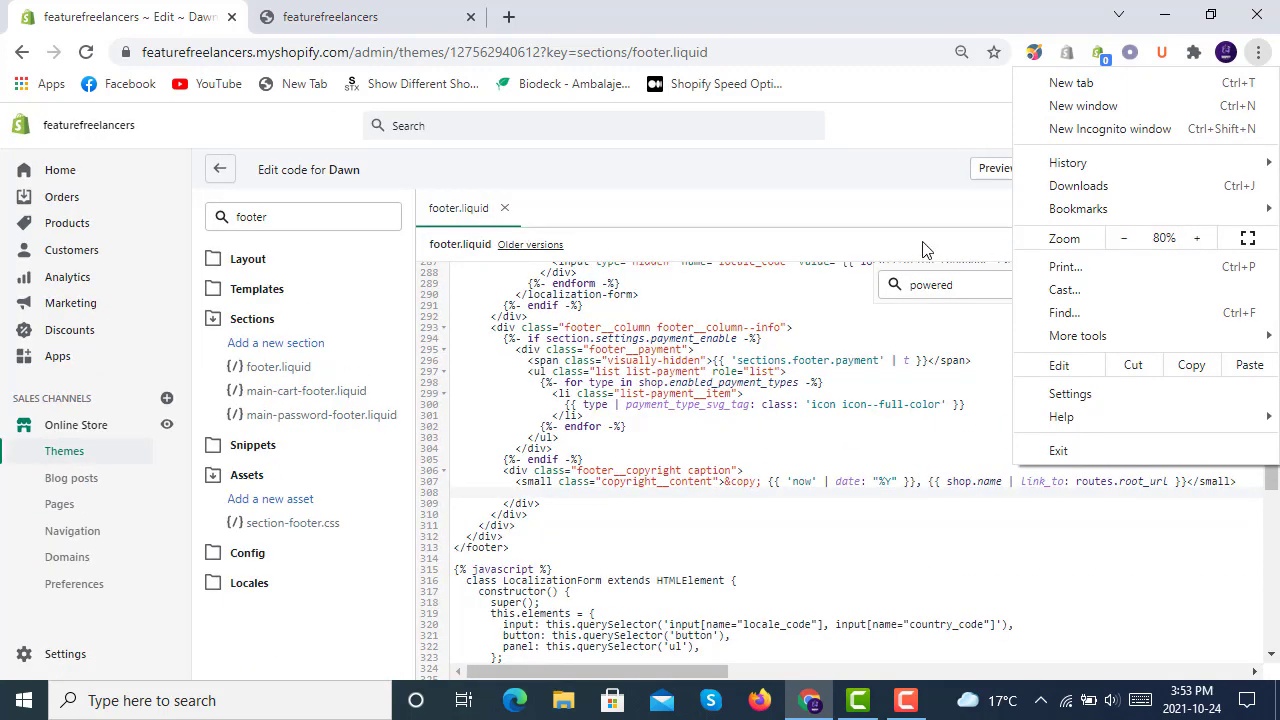
{"action": "left_click", "coordinate": [789, 226]}
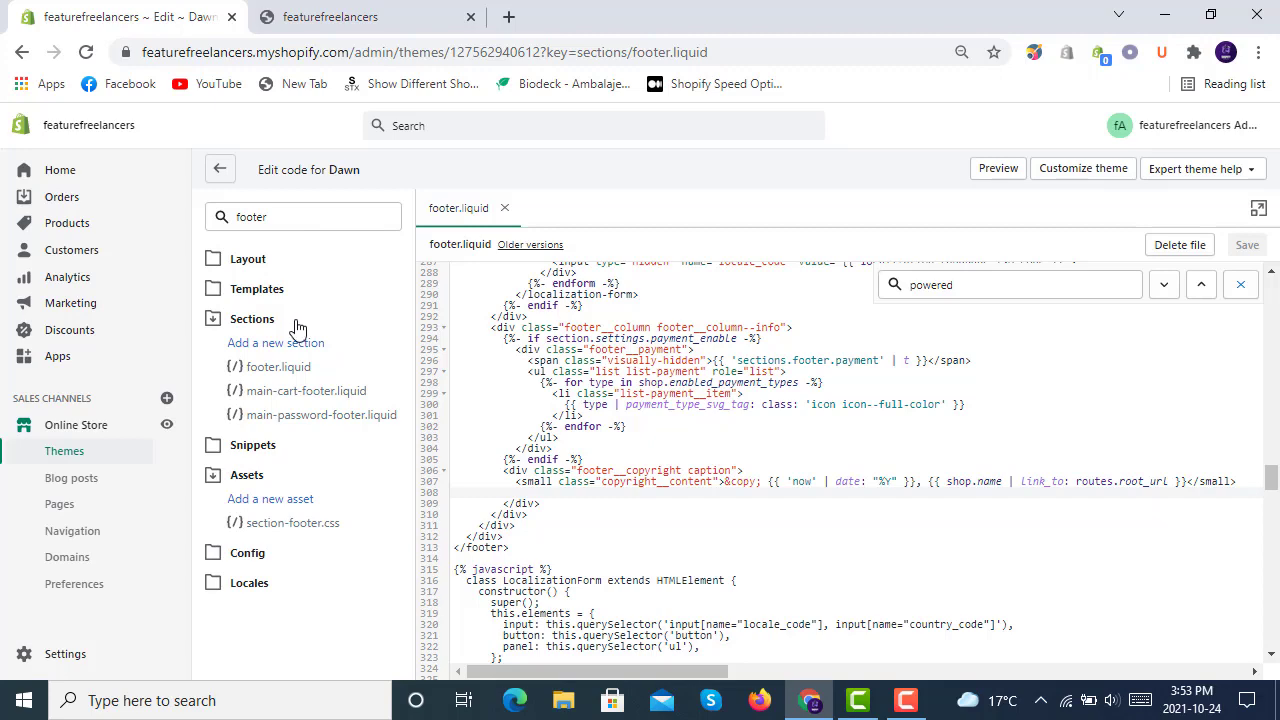
Step: Reopen footer.liquid and focus its search to check the powered-by line is gone
{"action": "left_click", "coordinate": [276, 370]}
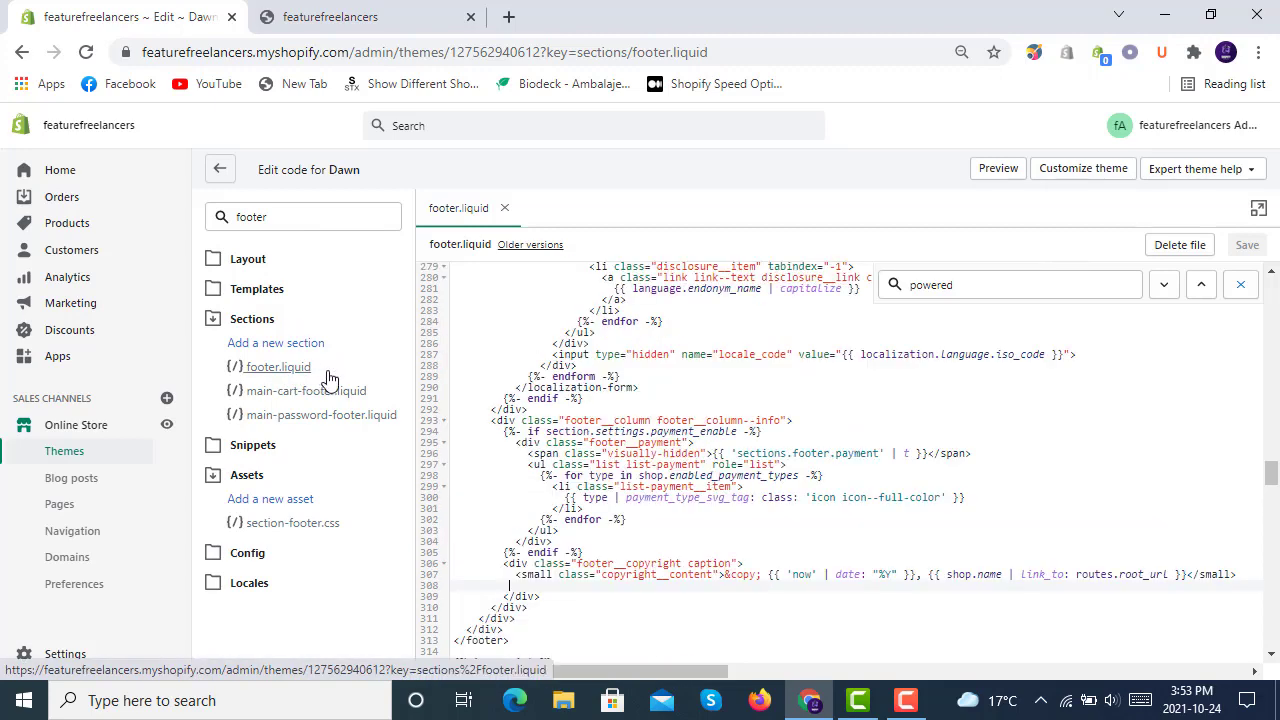
{"action": "left_click", "coordinate": [991, 290]}
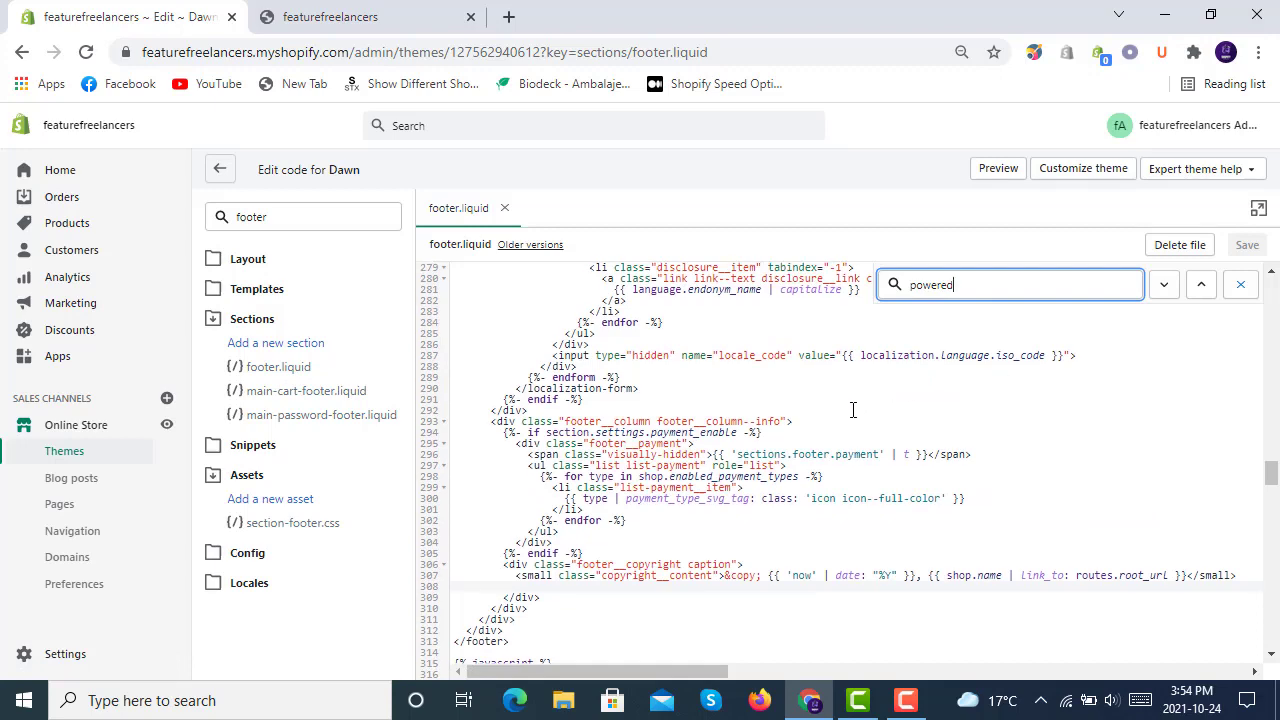
{"action": "scroll", "coordinate": [841, 402], "scroll_direction": "up", "scroll_amount": 6}
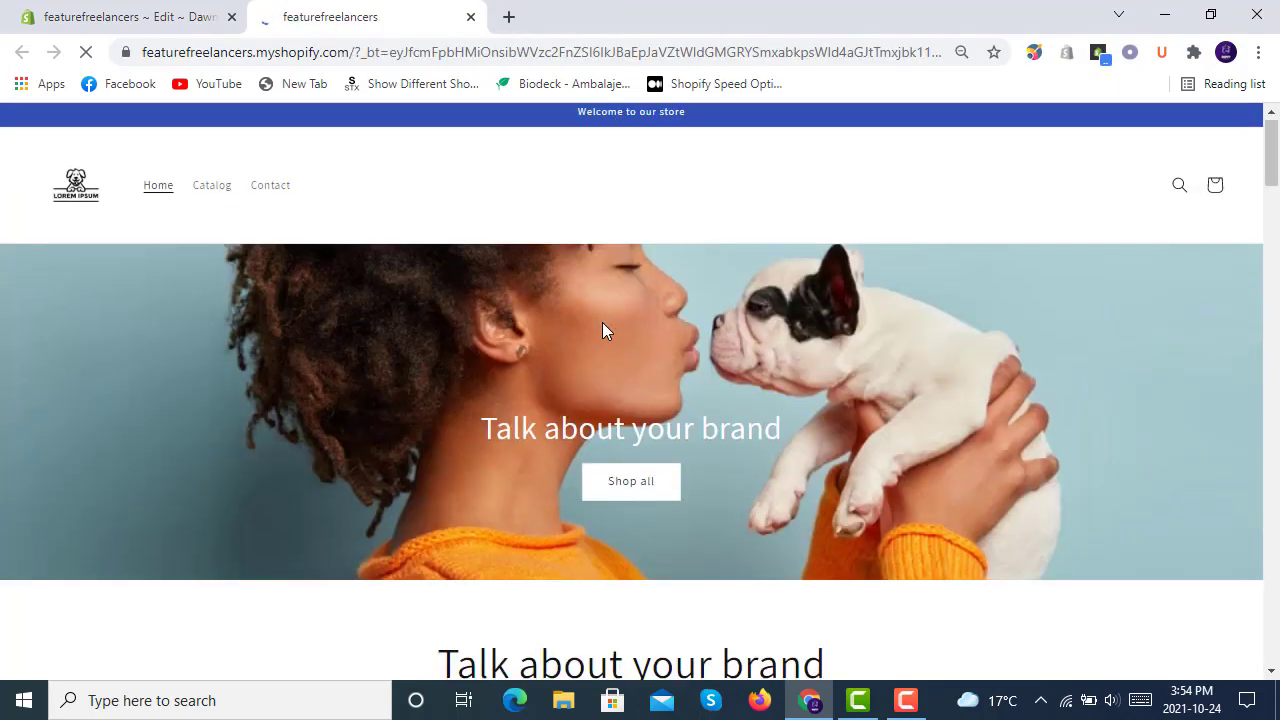
Step: Scroll the reloaded storefront down to its footer showing only the copyright line
{"action": "scroll", "coordinate": [603, 331], "scroll_direction": "down", "scroll_amount": 10}
{"action": "scroll", "coordinate": [604, 333], "scroll_direction": "down", "scroll_amount": 8}
{"action": "scroll", "coordinate": [604, 333], "scroll_direction": "down", "scroll_amount": 6}
{"action": "scroll", "coordinate": [604, 333], "scroll_direction": "down", "scroll_amount": 5}
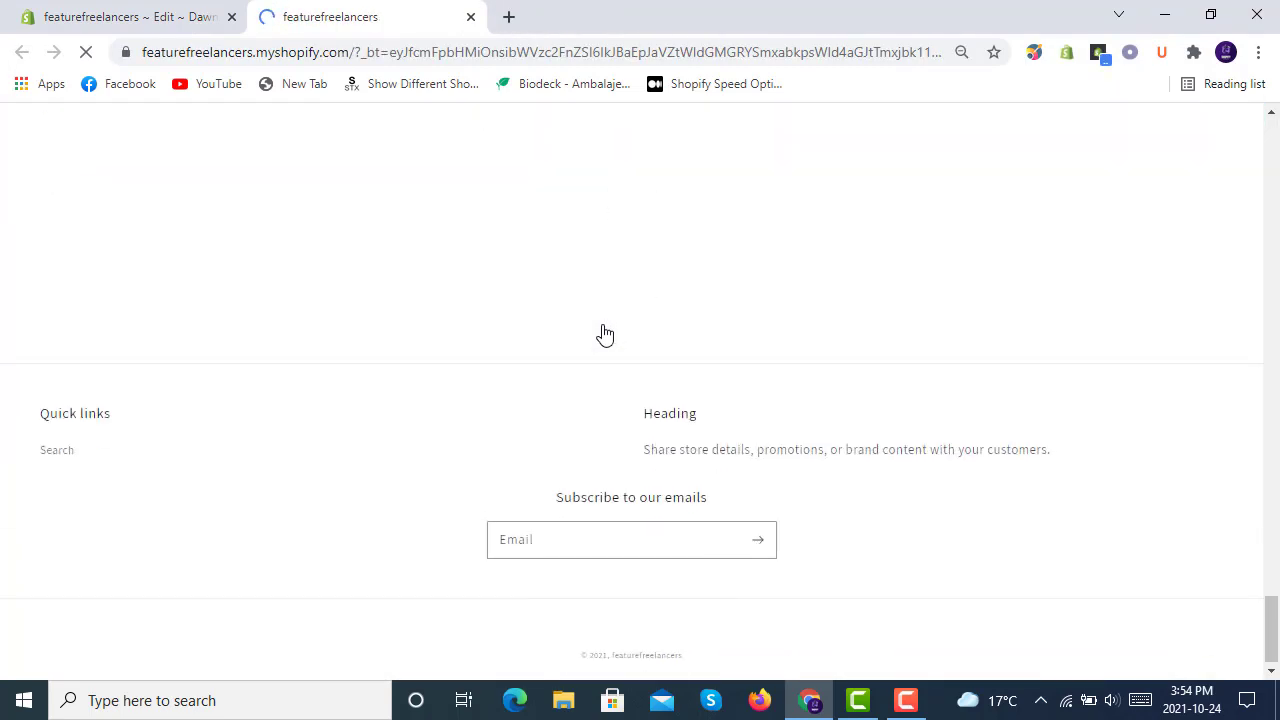